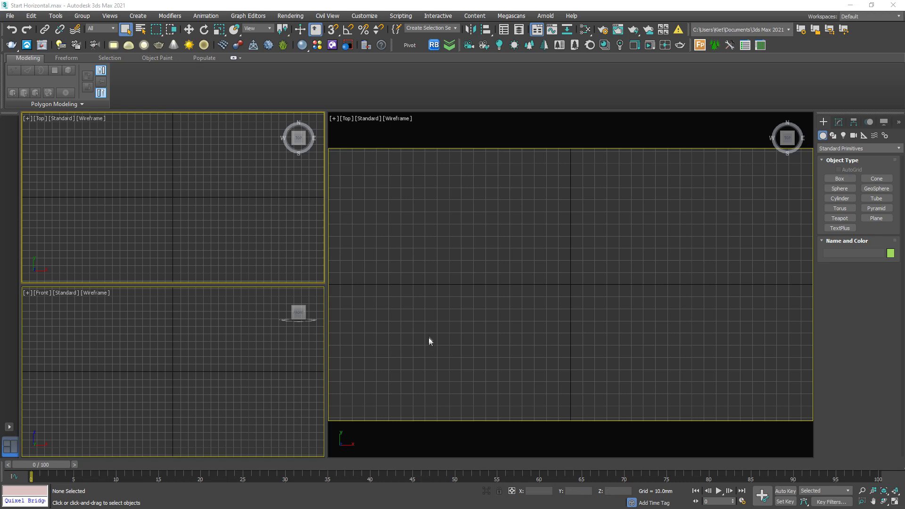
Draw a Plane in the Top viewport from the quad menu.
left_click(448, 266)
right_click(457, 257)
right_click(530, 226)
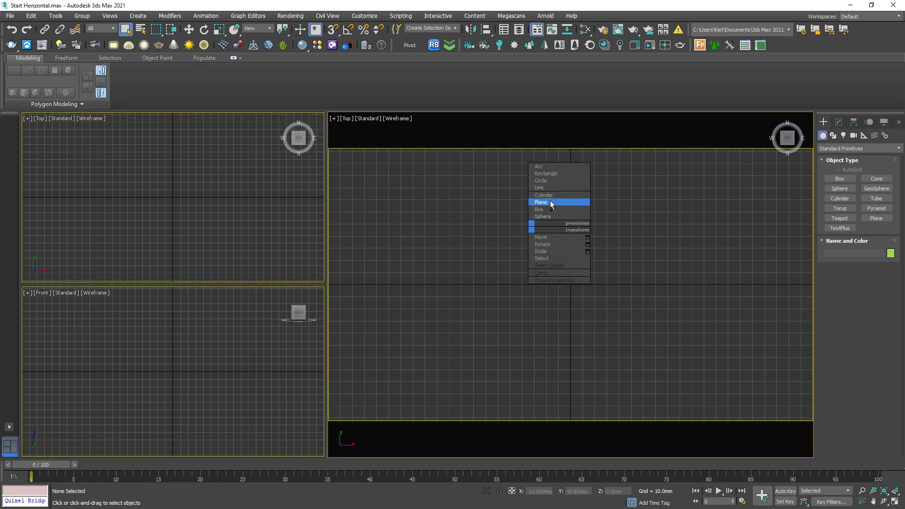
left_click(541, 202)
left_click_drag(459, 164, 685, 392)
Size the plane 10000 by 10000 with 1 length and 1 width segment.
double_click(874, 315)
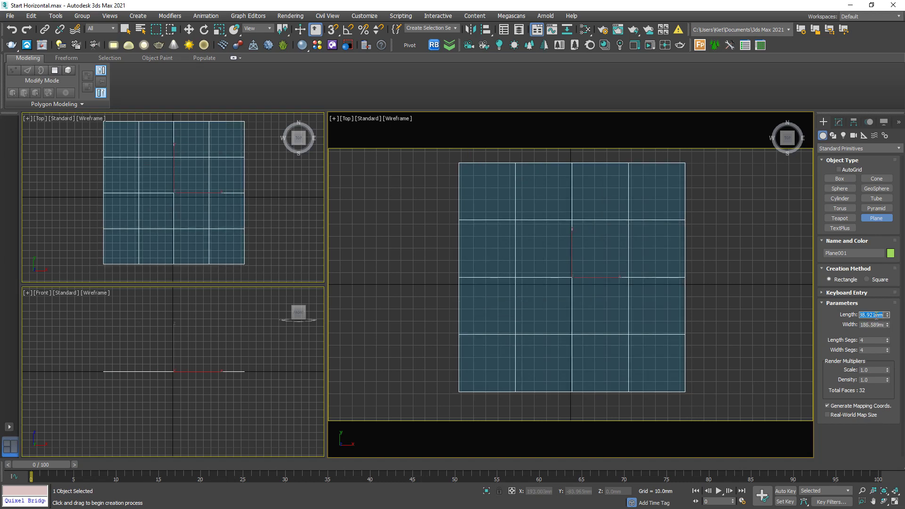
type("10000")
key("Tab")
type("10000")
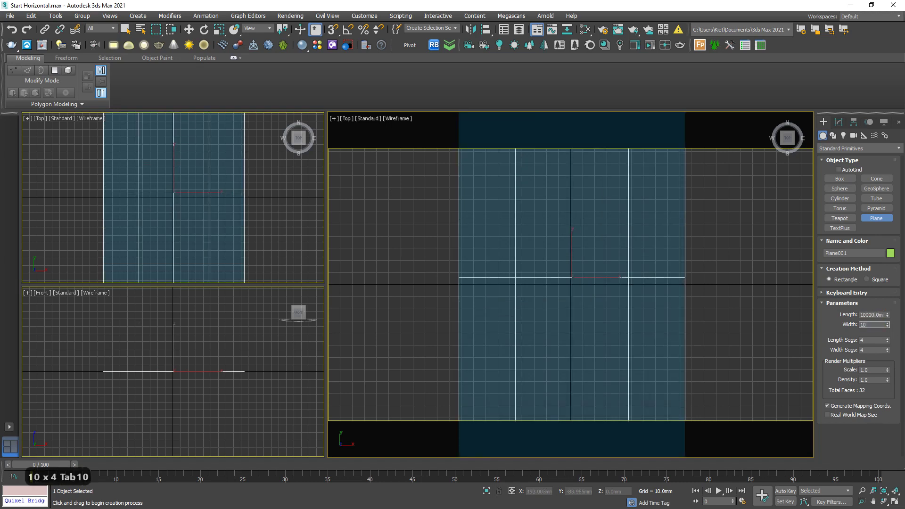
key("Return")
left_click_drag(887, 341, 889, 349)
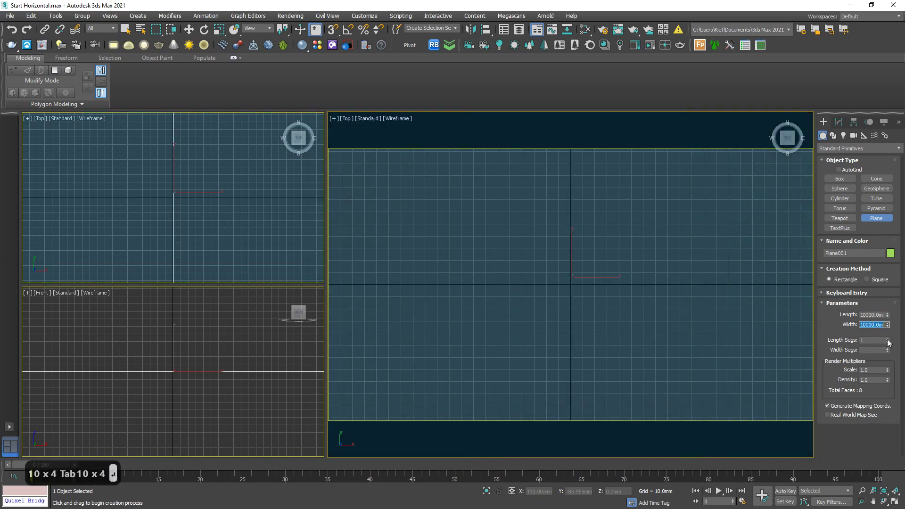
right_click(889, 350)
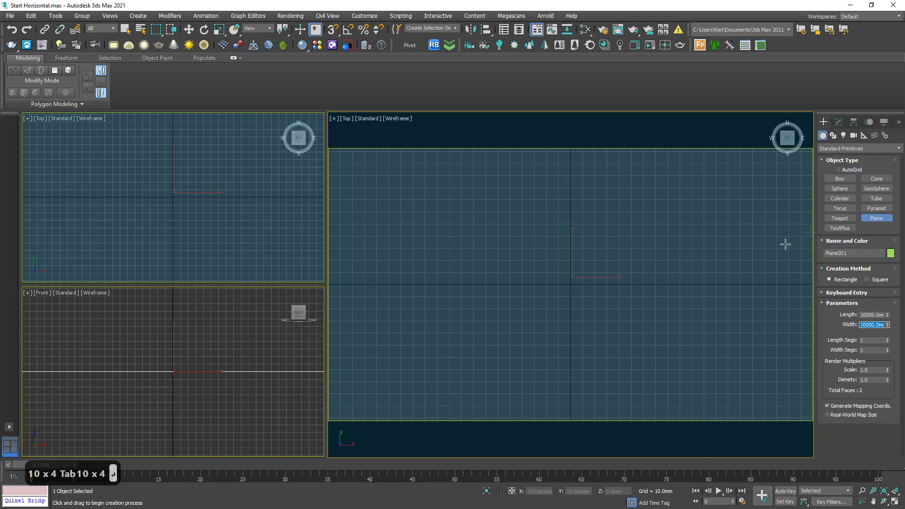
Drag out a teapot of about 509 mm radius at the plane centre and view it in Perspective.
left_click(840, 219)
mouse_move(550, 299)
middle_mouse_down("alt")
mouse_move(571, 269)
mouse_move(559, 292)
middle_mouse_up("alt")
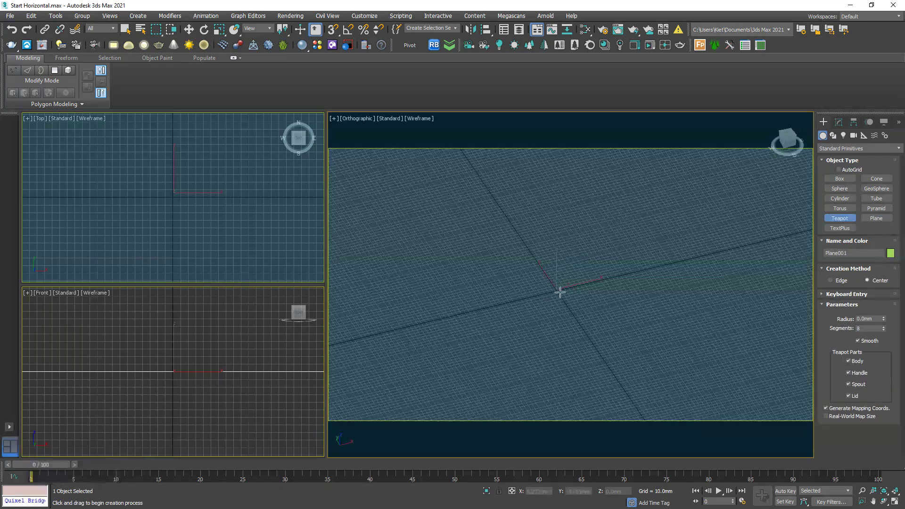
left_click_drag(560, 293, 707, 209)
scroll(599, 353, "down", 10)
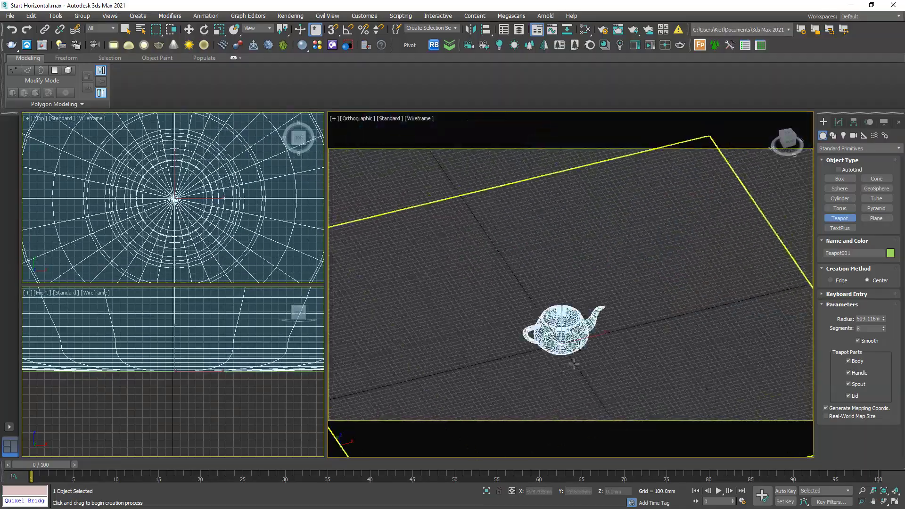
scroll(617, 335, "up", 5)
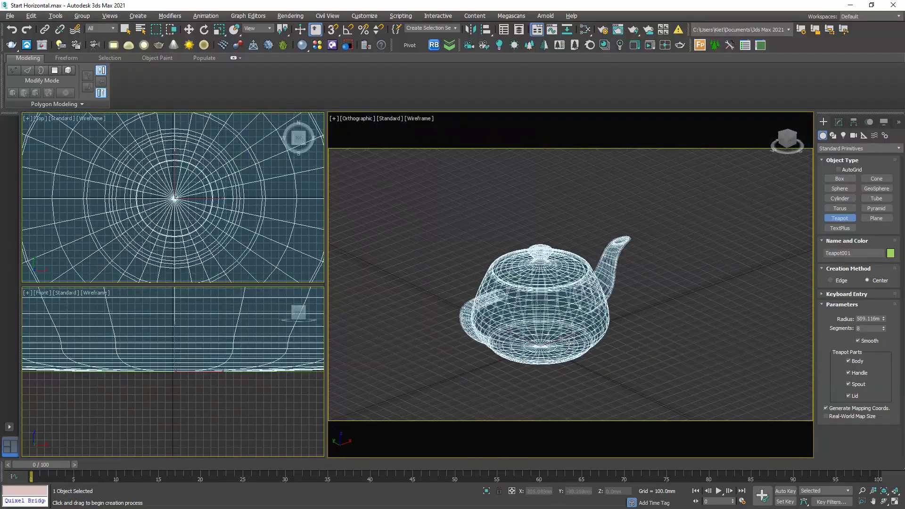
key("p")
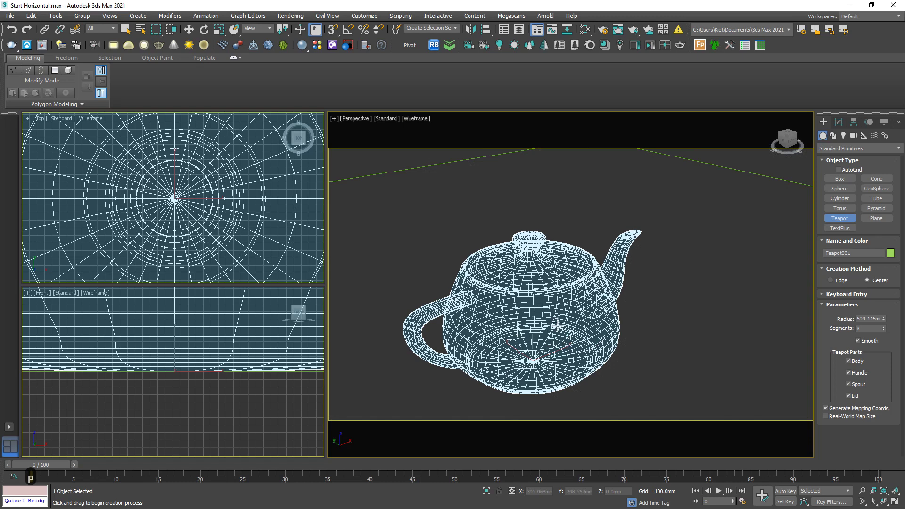
left_click(125, 29)
key("F10")
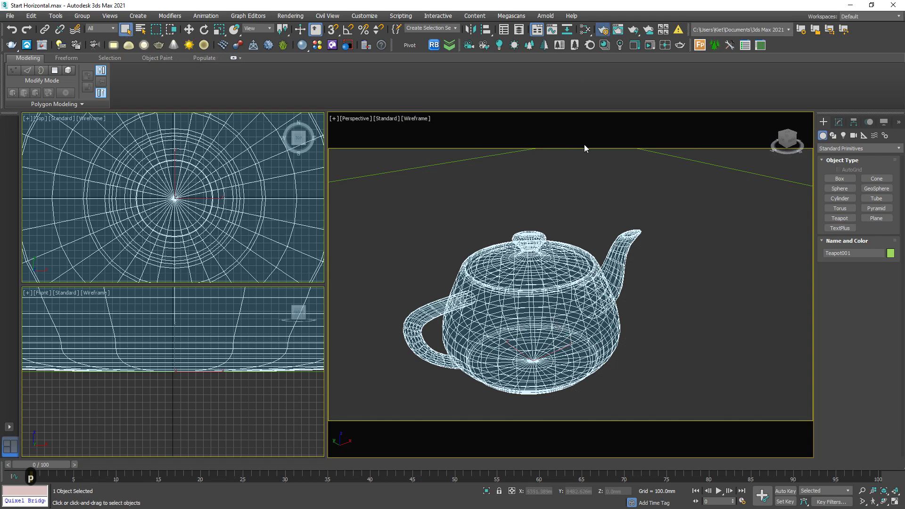
Enable Mtl. override with CoronaMtl Material #2 in the Scene tab, then close Render Setup.
left_click(262, 205)
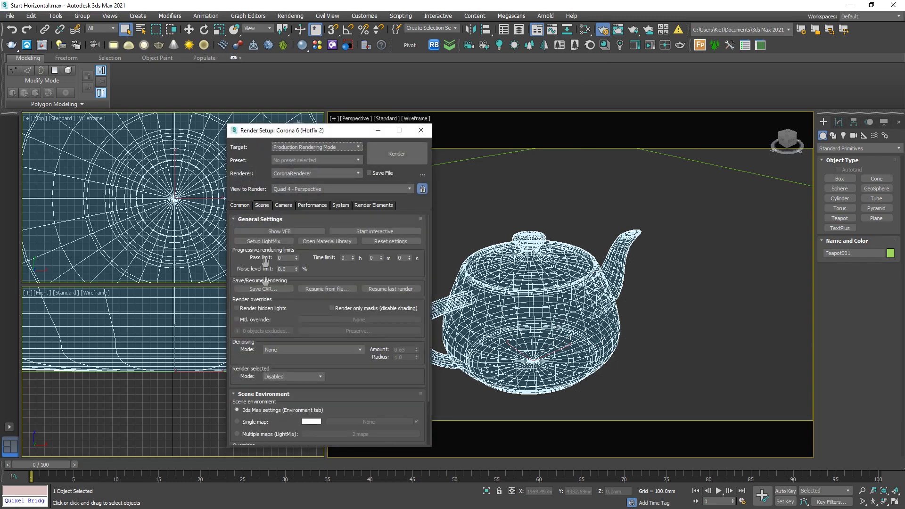
left_click(253, 321)
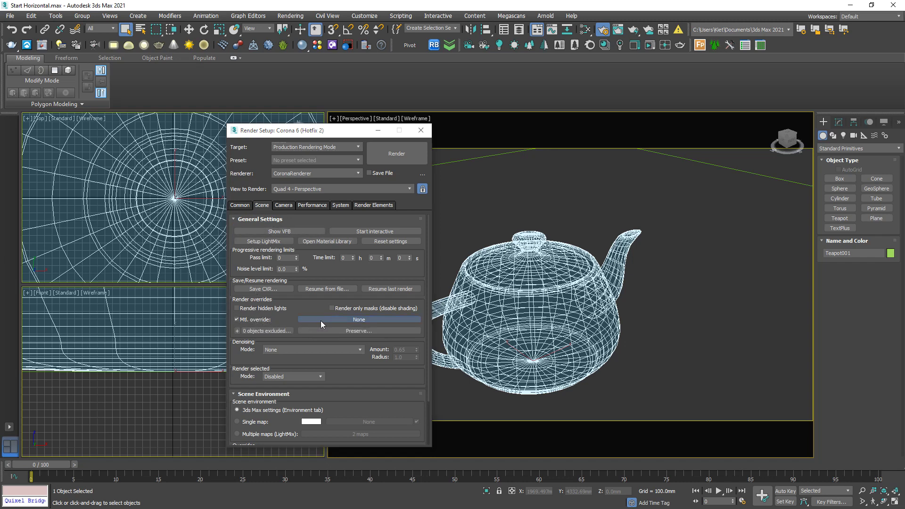
left_click(321, 321)
double_click(139, 191)
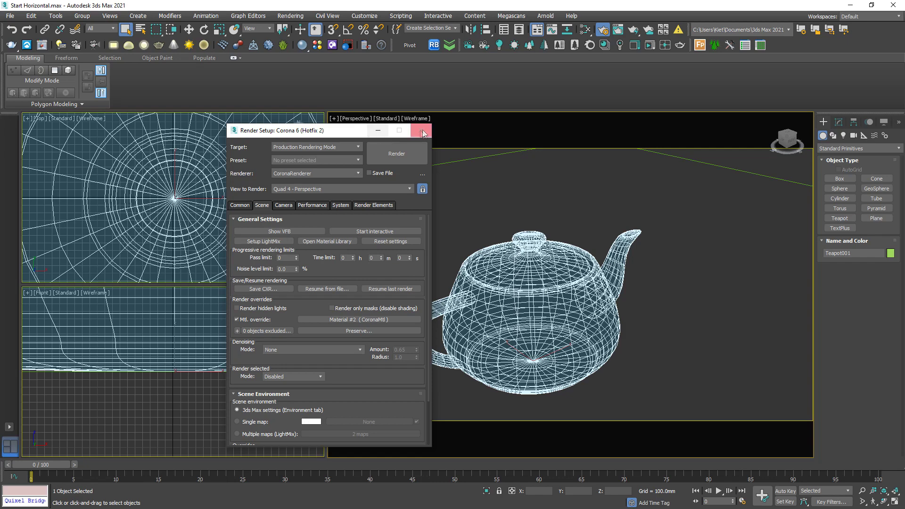
left_click(423, 132)
left_click(214, 425)
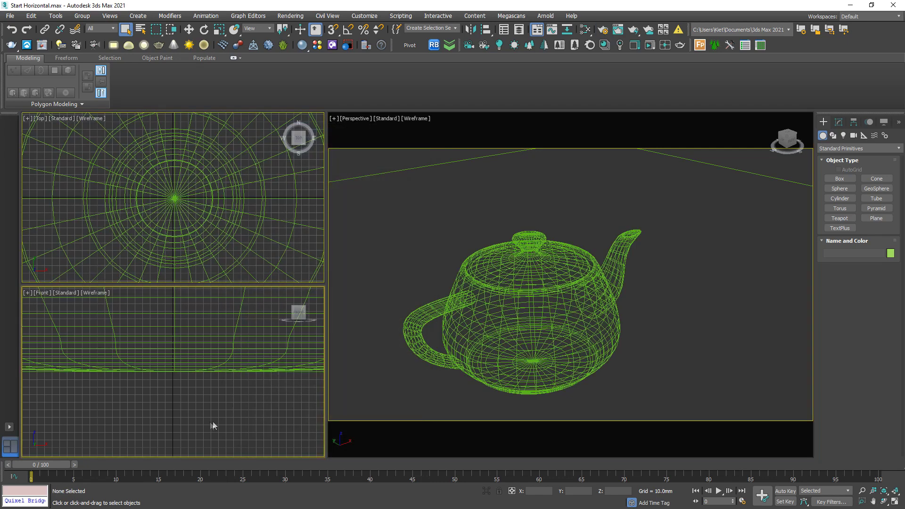
Start an ActiveShade interactive render in the Front viewport and frame the teapot.
left_click(664, 46)
scroll(239, 269, "down", 4)
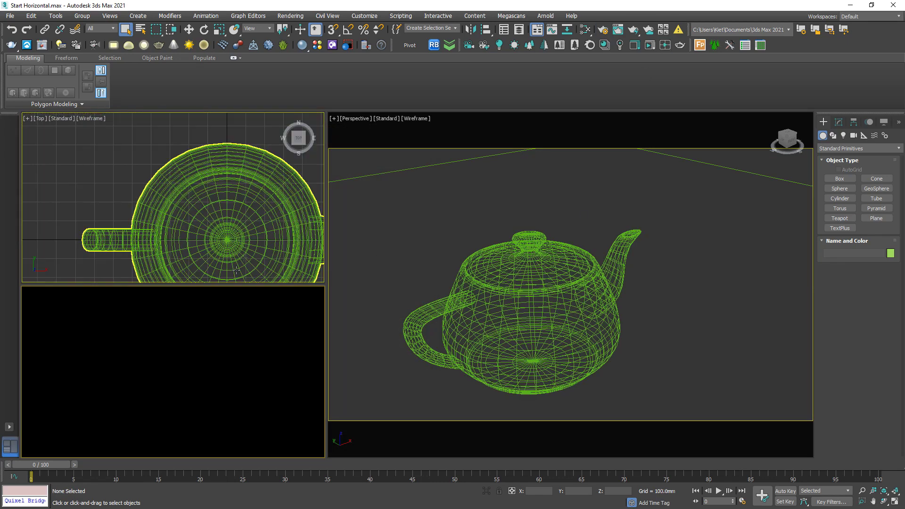
middle_click_drag(238, 269, 166, 189)
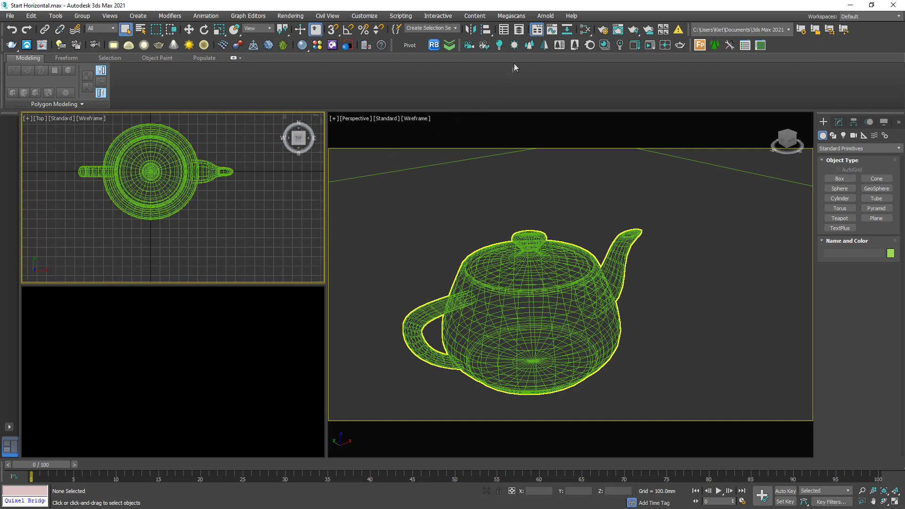
Create a targeted CoronaSun in the Top viewport aimed at the teapot.
left_click(514, 46)
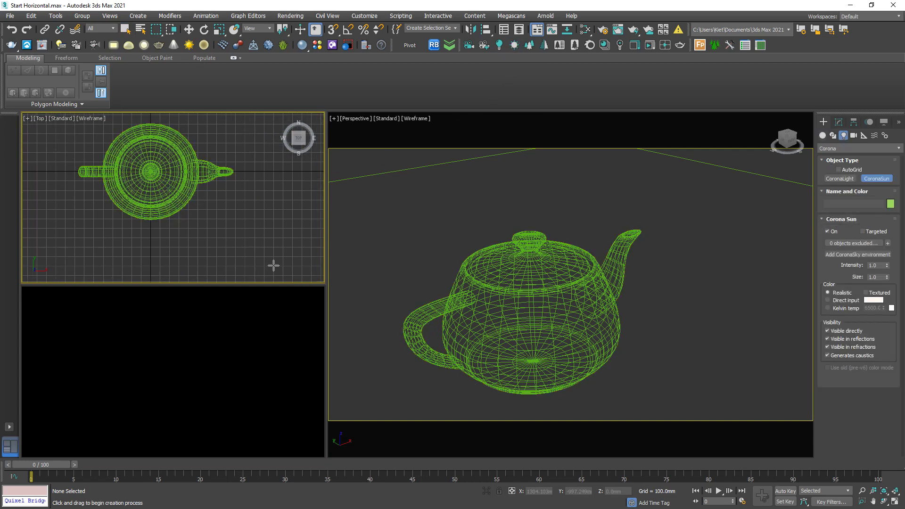
scroll(274, 265, "down", 3)
middle_click_drag(273, 265, 236, 230)
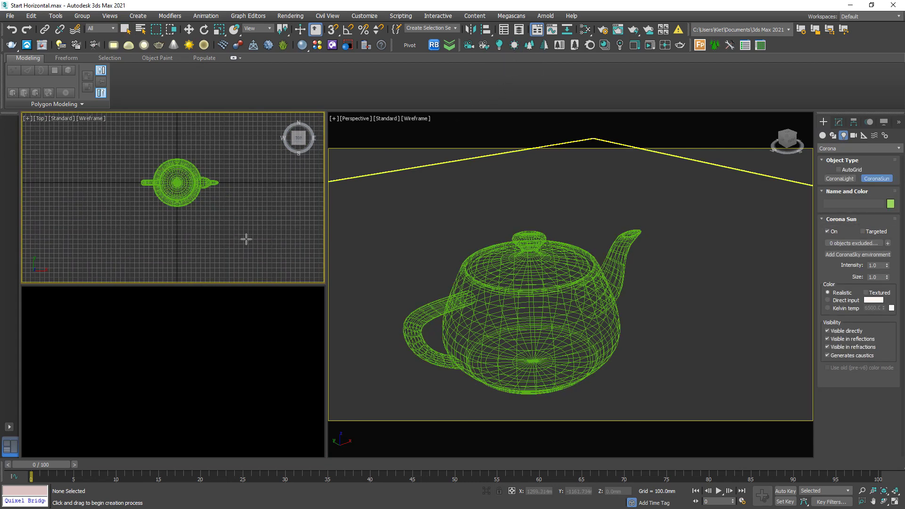
left_click_drag(248, 239, 180, 184)
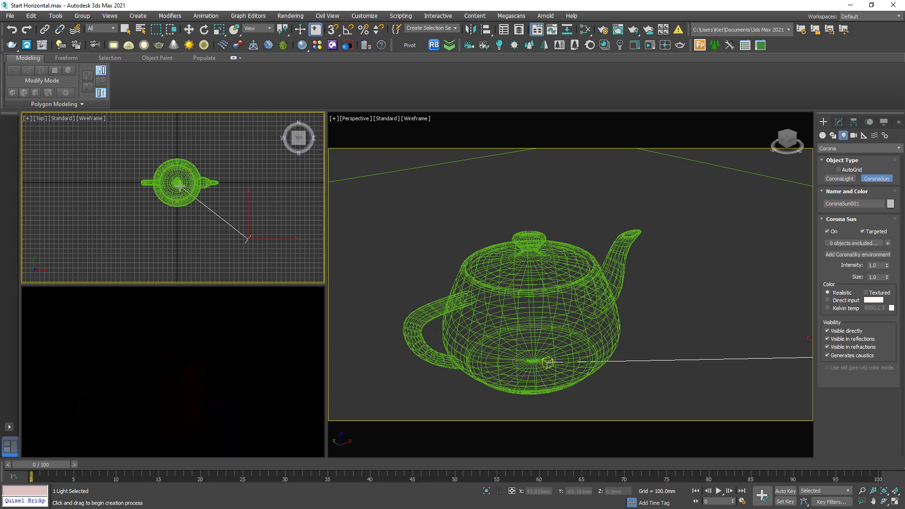
left_click_drag(180, 185, 180, 184)
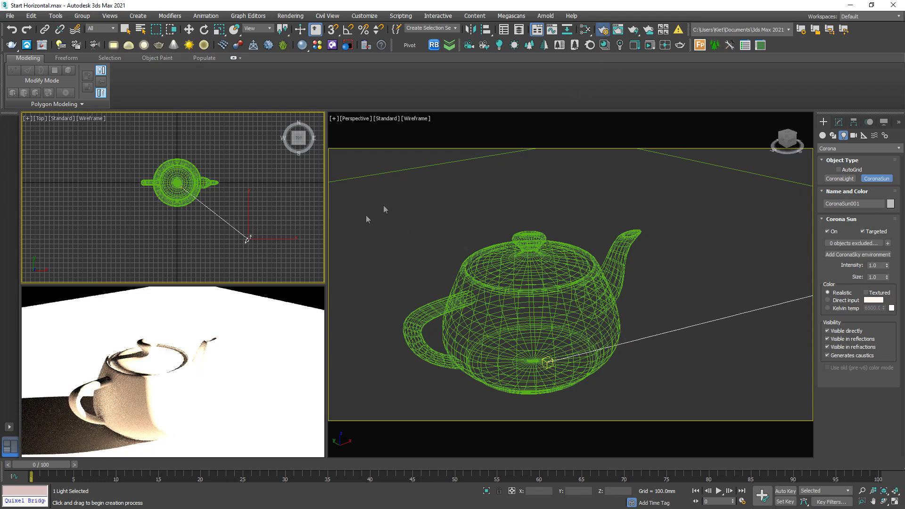
key("F10")
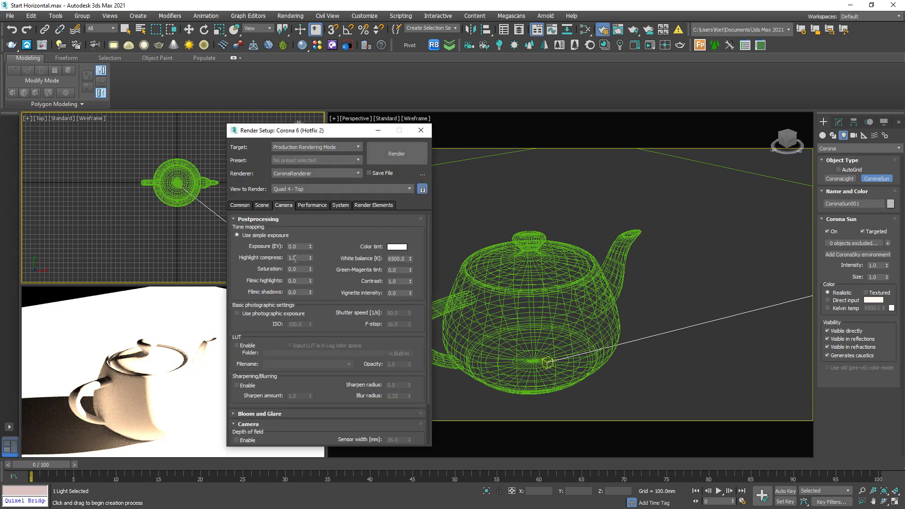
Set tone mapping Highlight compress to 999 and Contrast to 4, then close Render Setup.
left_click(294, 258)
type("999")
key("Return")
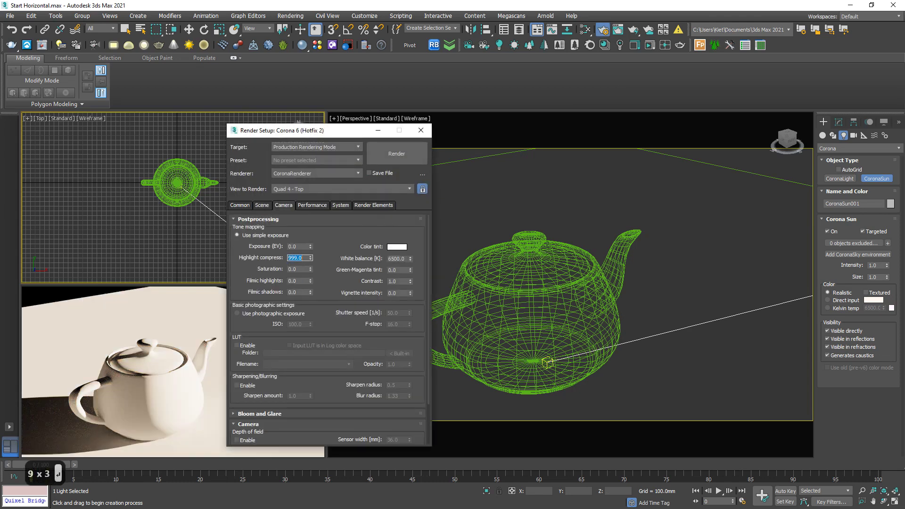
left_click(399, 281)
type("4")
key("Return")
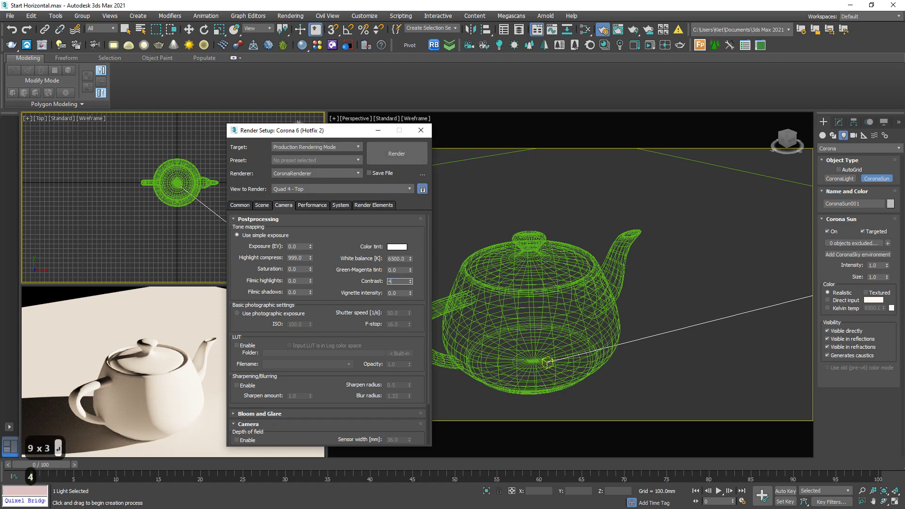
left_click(420, 134)
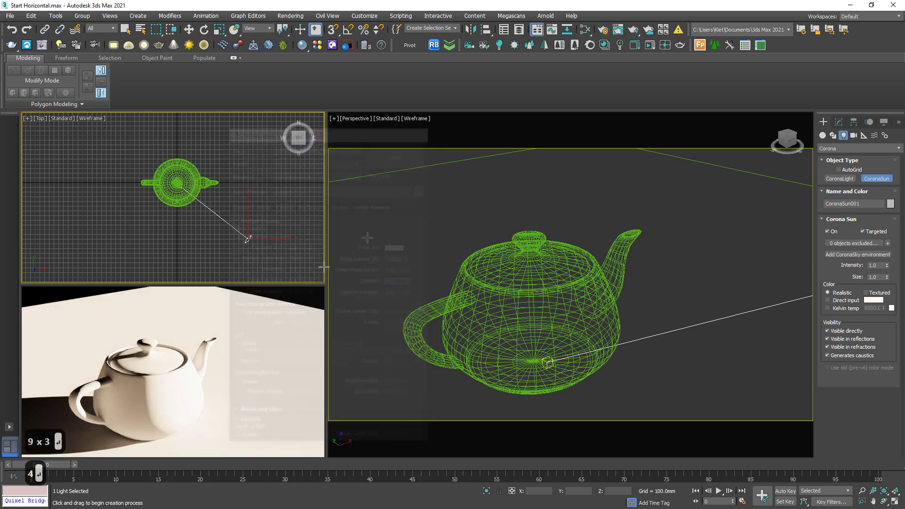
middle_click_drag(510, 326, 572, 297)
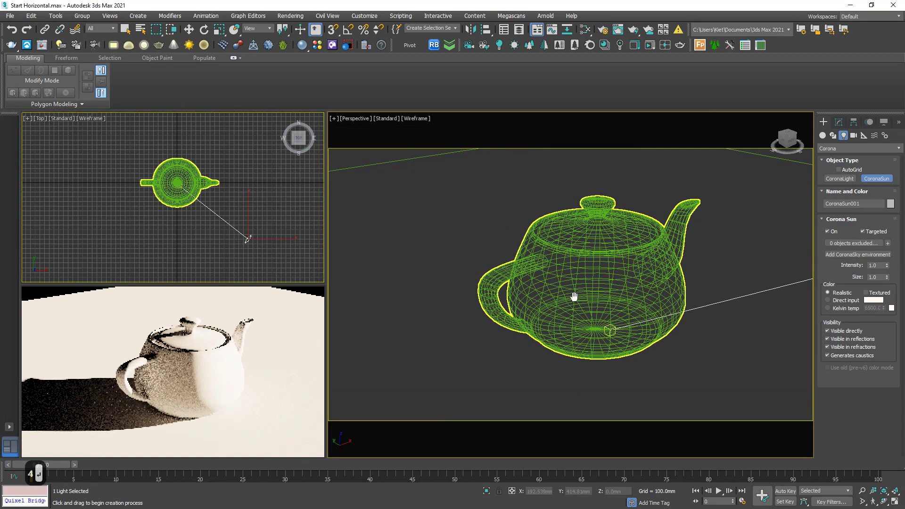
right_click(269, 215)
Leave sun creation mode and turn on CoronaSun001 in its parameters.
key("Escape")
left_click(125, 29)
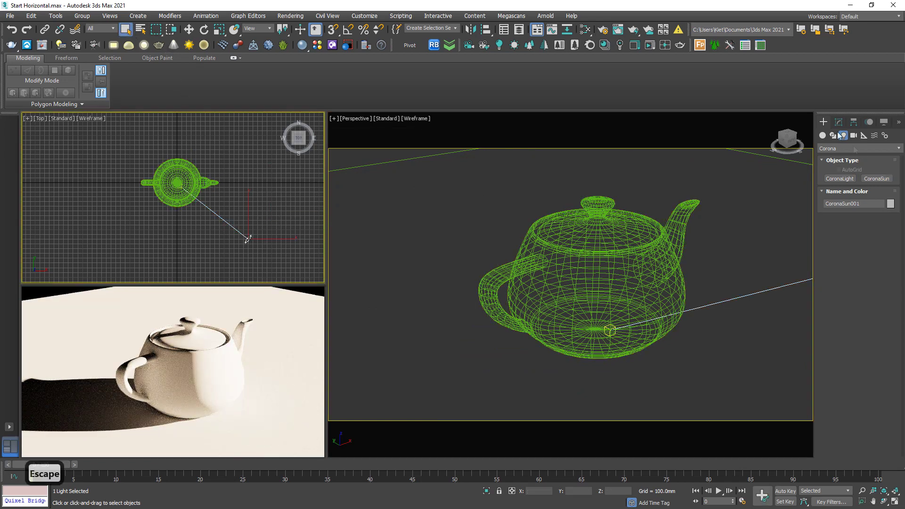
left_click(839, 122)
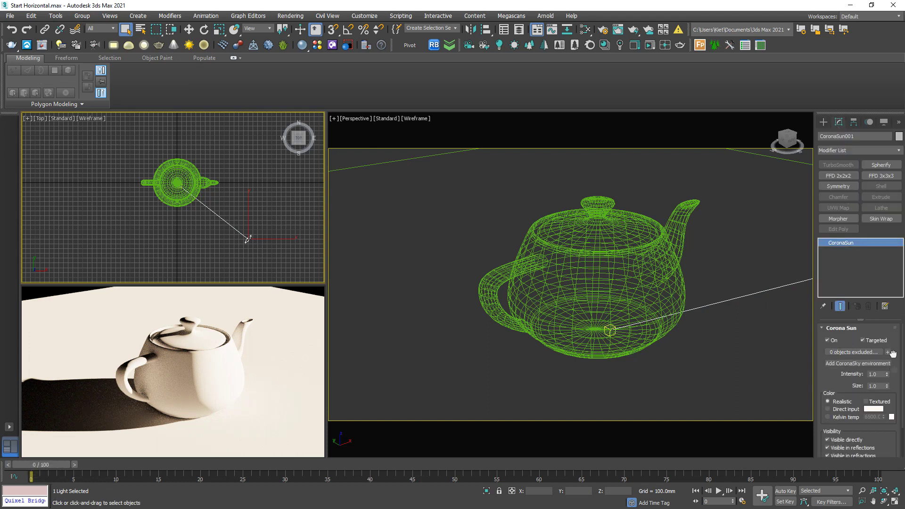
left_click_drag(889, 375, 889, 351)
scroll(848, 346, "up", 2)
left_click(828, 340)
Raise the sun intensity through 0, 0.2 and 0.5 to a final 1.0.
double_click(879, 375)
type("0")
key("Return")
type(".2")
key("Return")
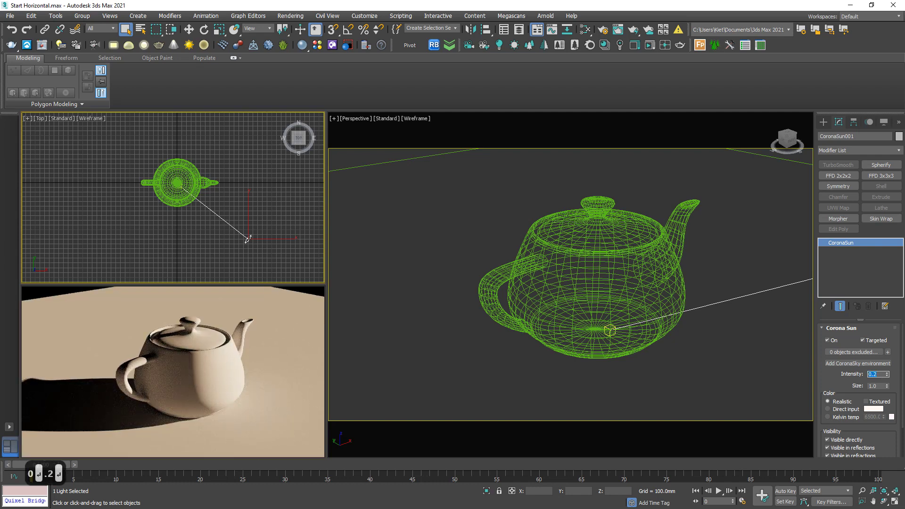
type(".5")
key("Return")
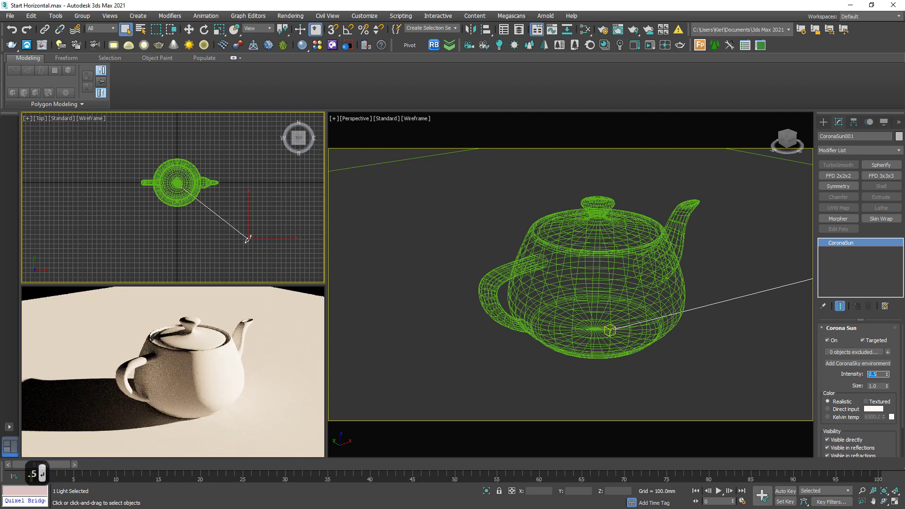
type("1")
key("Return")
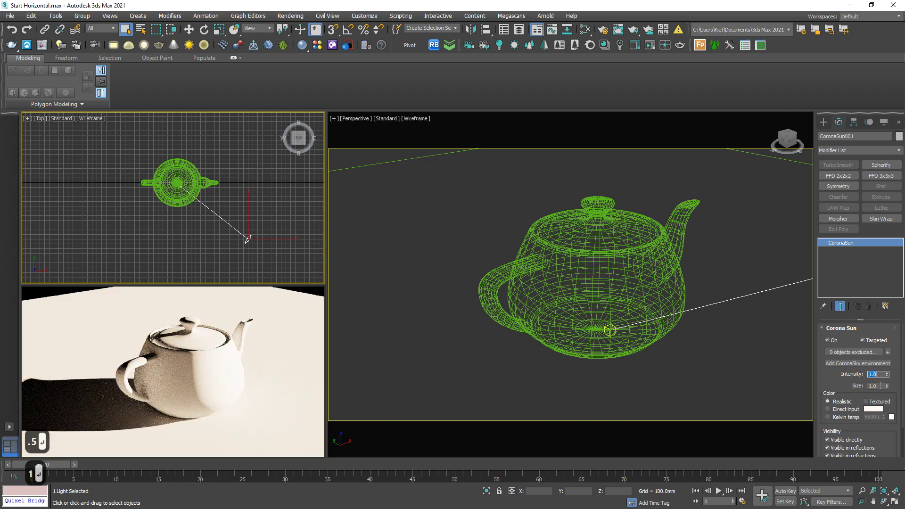
left_click(879, 386)
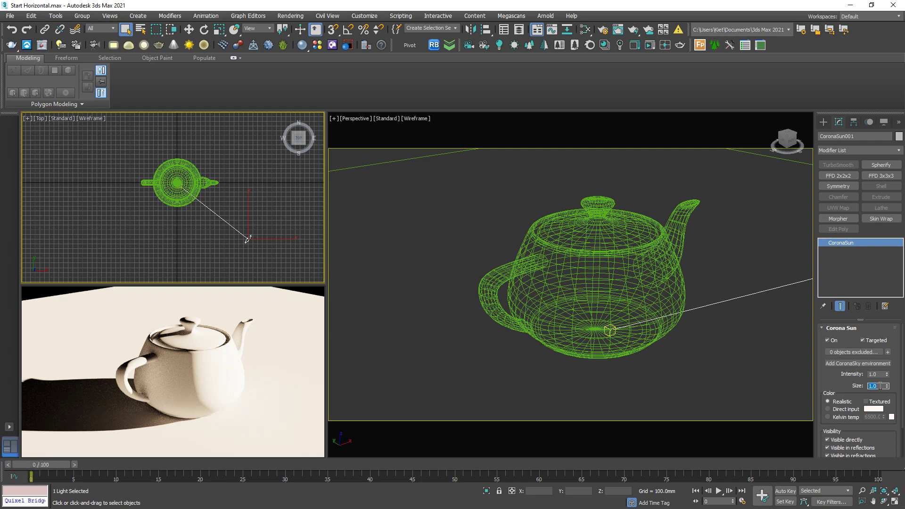
Increase the Corona Sun size from 10 to 20 and finally to 64.0.
type("10")
key("Return")
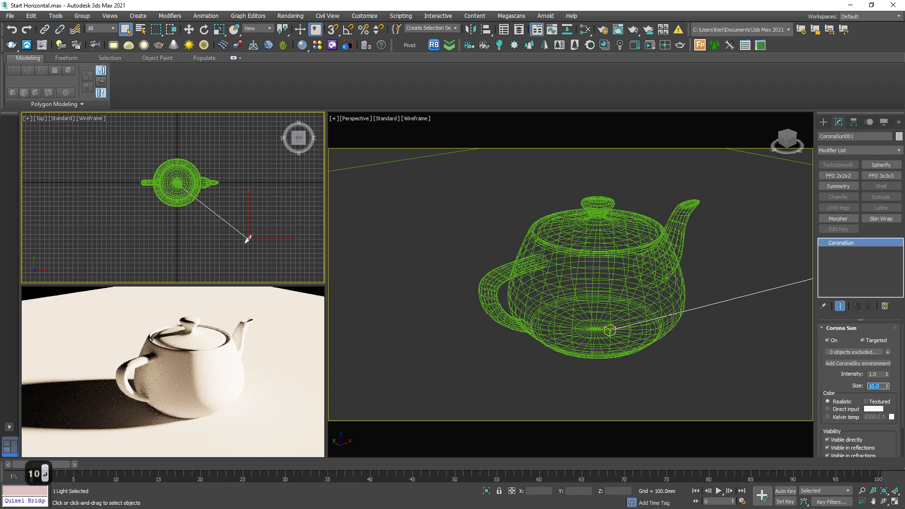
mouse_move(252, 380)
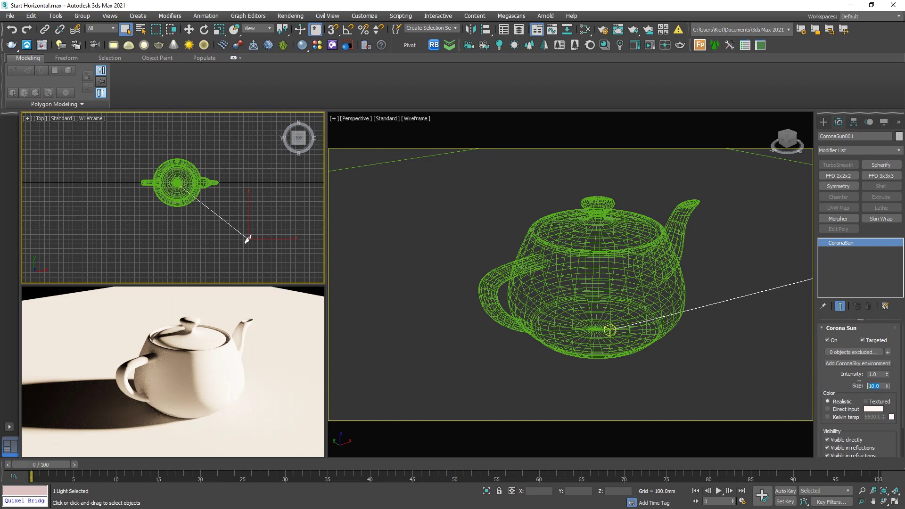
type("20")
key("Return")
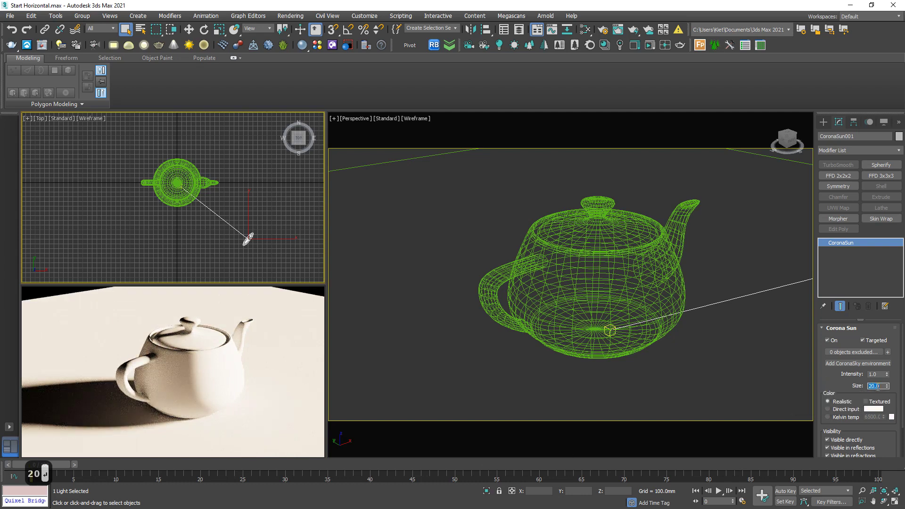
type("64")
key("Return")
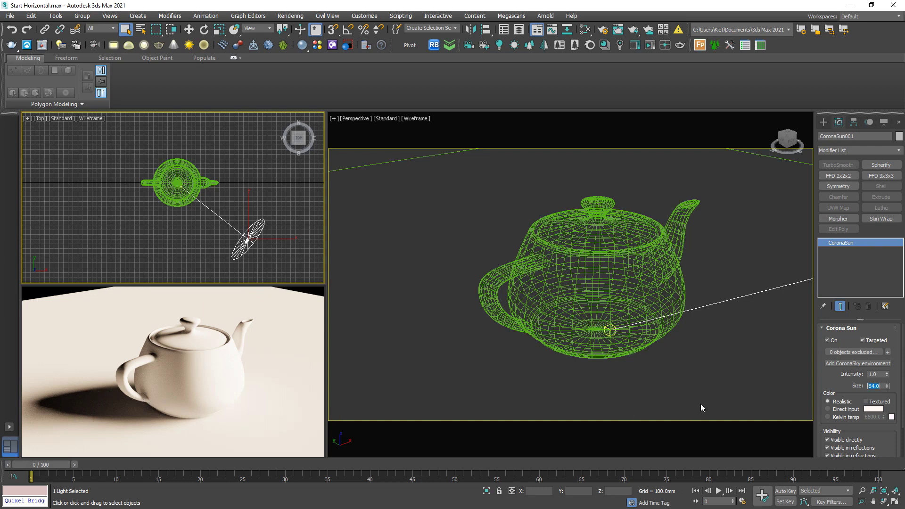
Frame the sun in a front view and drag CoronaSun001 down near the horizon.
middle_click_drag(227, 233, 250, 212, "alt")
scroll(249, 212, "up", 3)
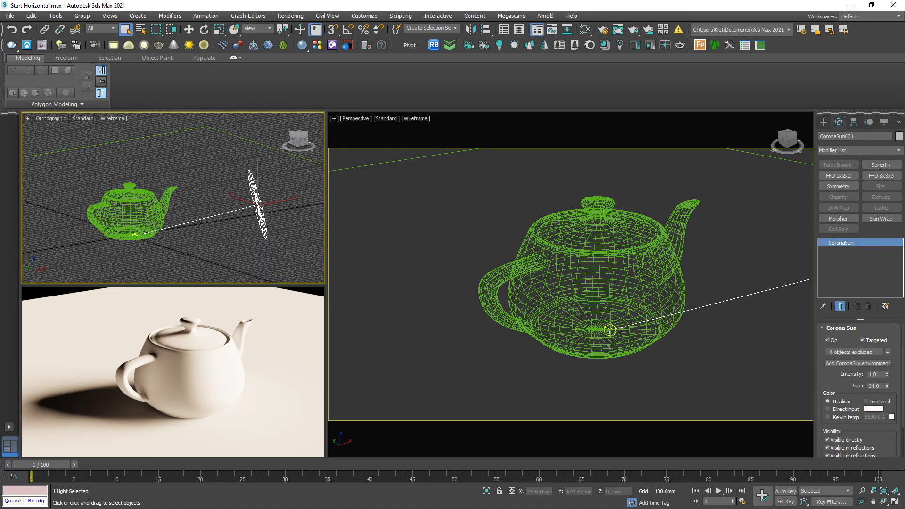
key("w")
key("f")
key("z")
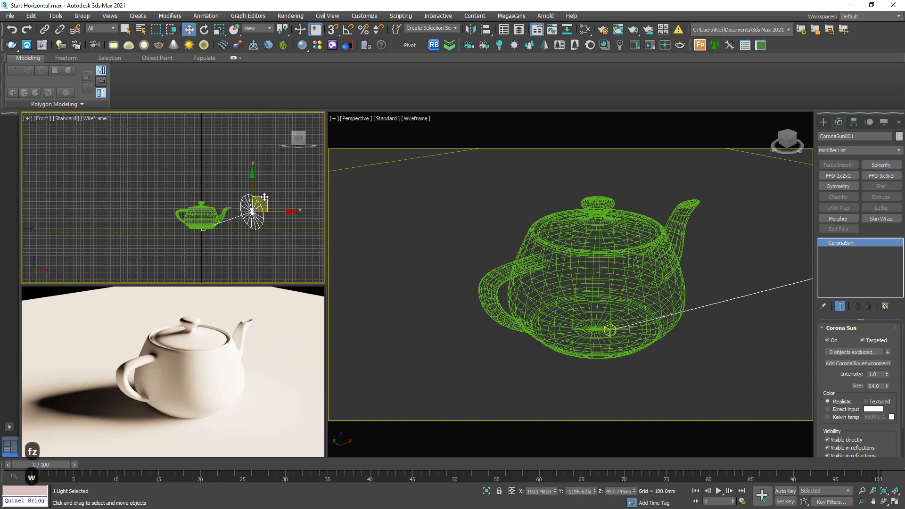
left_click_drag(264, 197, 277, 213)
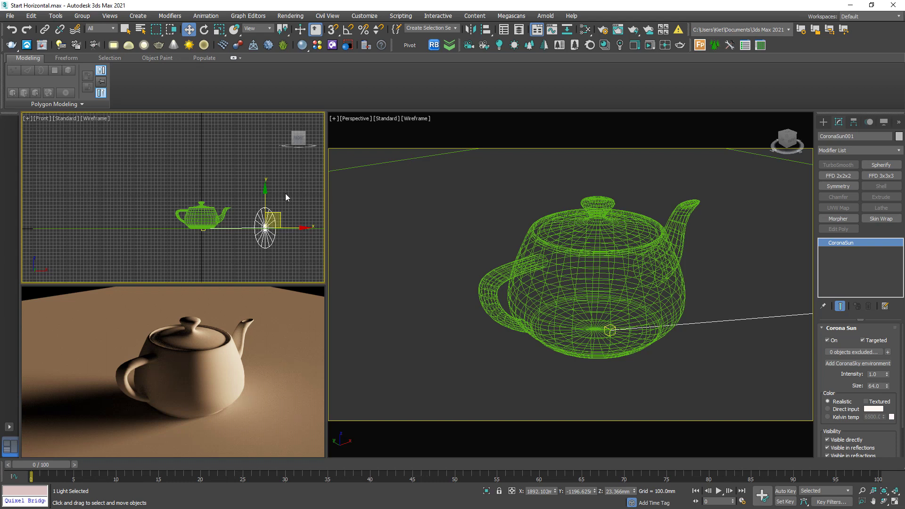
left_click_drag(280, 215, 284, 206)
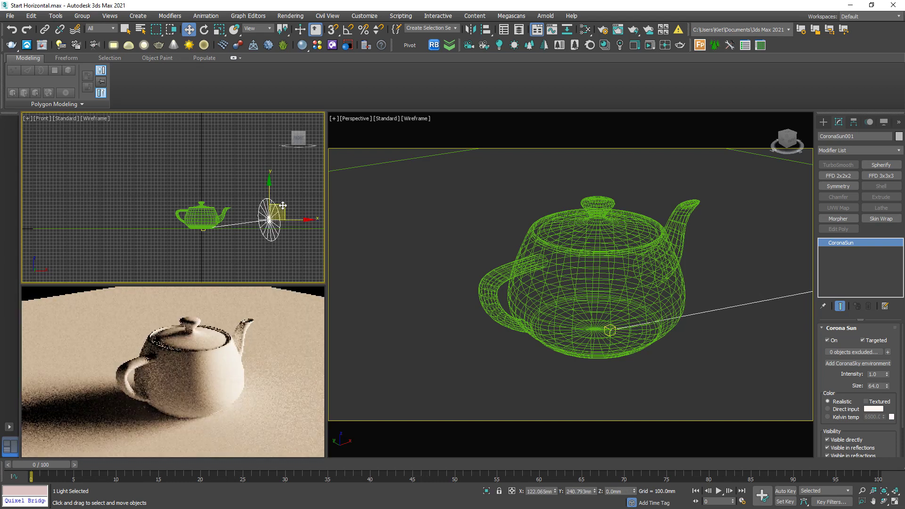
Add a CoronaSky environment, then stop the interactive render session.
left_click(855, 364)
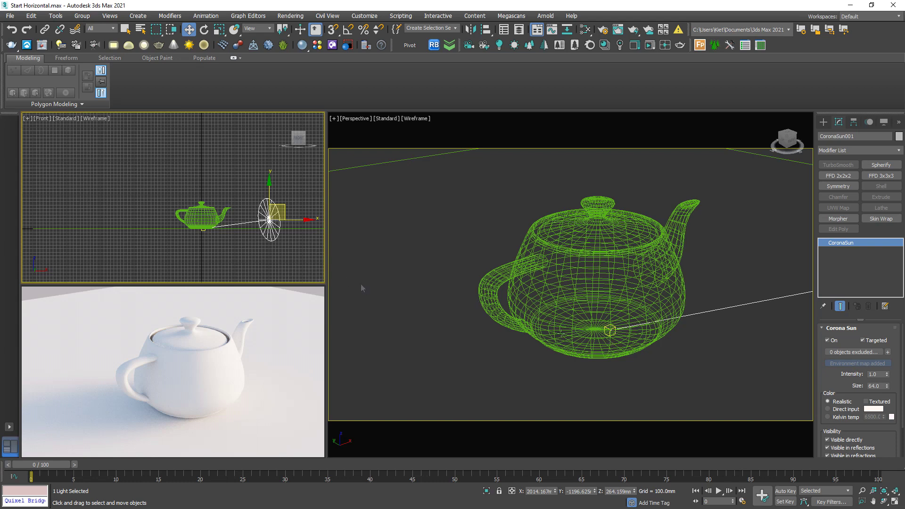
scroll(860, 405, "down", 2)
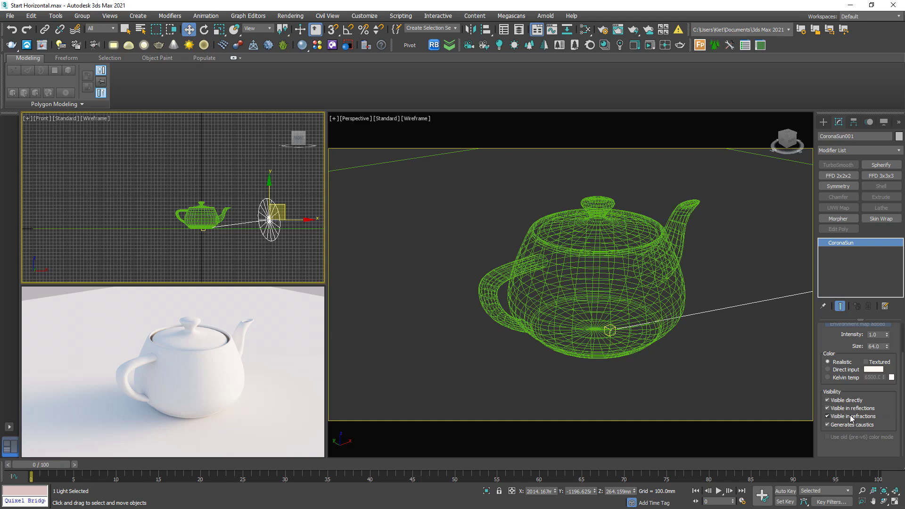
right_click(272, 341)
left_click(304, 379)
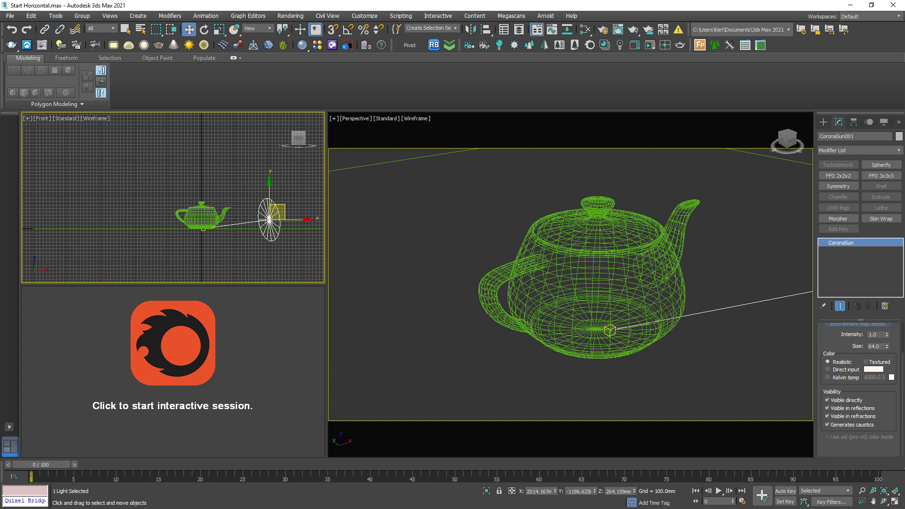
Open Start Horizontal.max from recent files, discarding the teapot scene without saving.
left_click(9, 16)
left_click(19, 239)
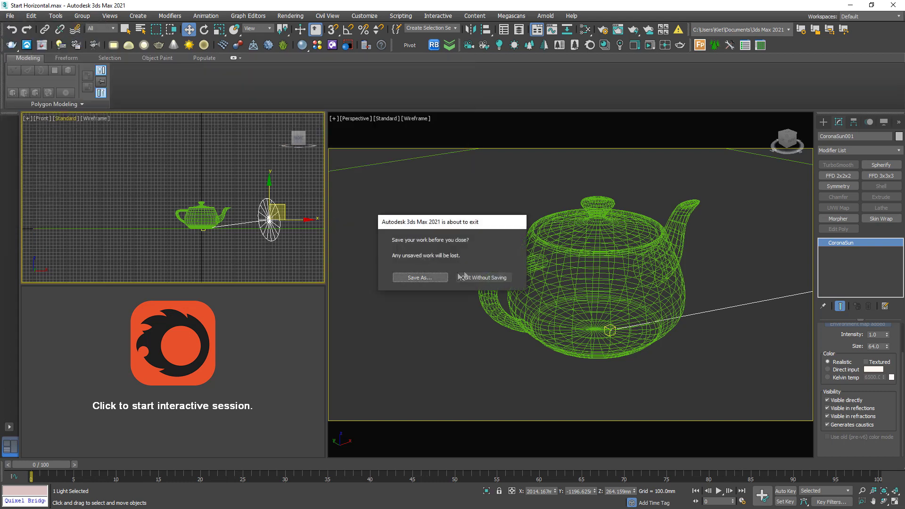
left_click(483, 278)
left_click(442, 277)
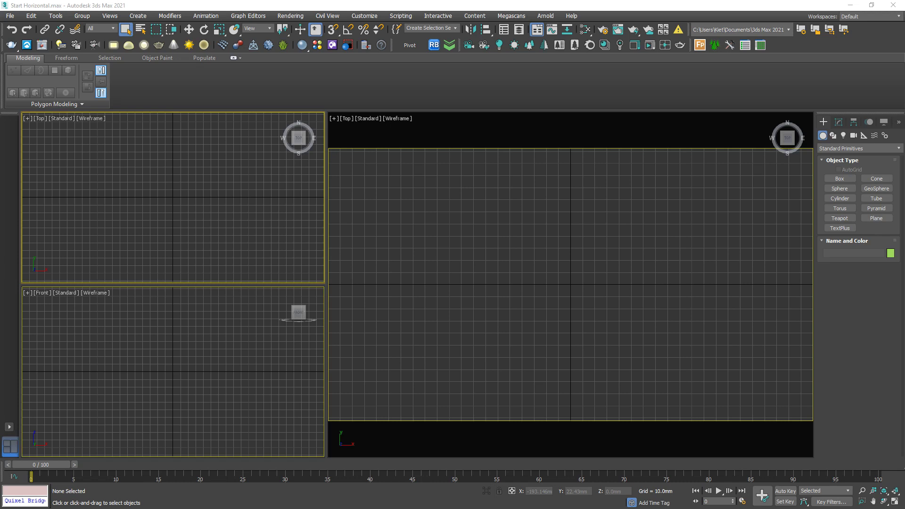
Merge the red rock canyon .max file with its sun light into the scene, then orbit and switch to shaded view.
left_click_drag(34, 148, 252, 255)
left_click(255, 261)
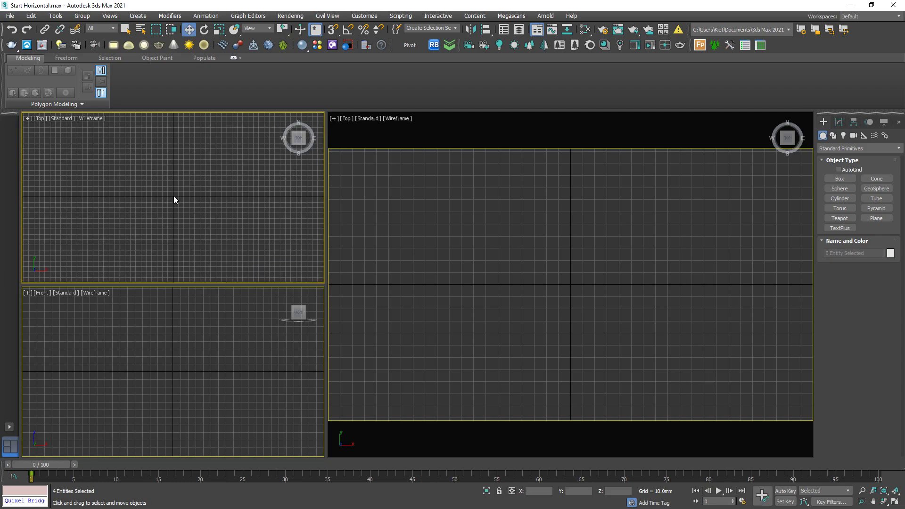
scroll(174, 196, "down", 5)
mouse_move(173, 196)
middle_mouse_down("alt")
mouse_move(204, 208)
mouse_move(198, 222)
mouse_move(146, 210)
mouse_move(239, 228)
middle_mouse_up("alt")
key("F3")
scroll(184, 197, "up", 5)
scroll(183, 197, "down", 2)
View the canyon through CoronaCamera001 in the large viewport and start an interactive Corona render.
left_click(314, 197)
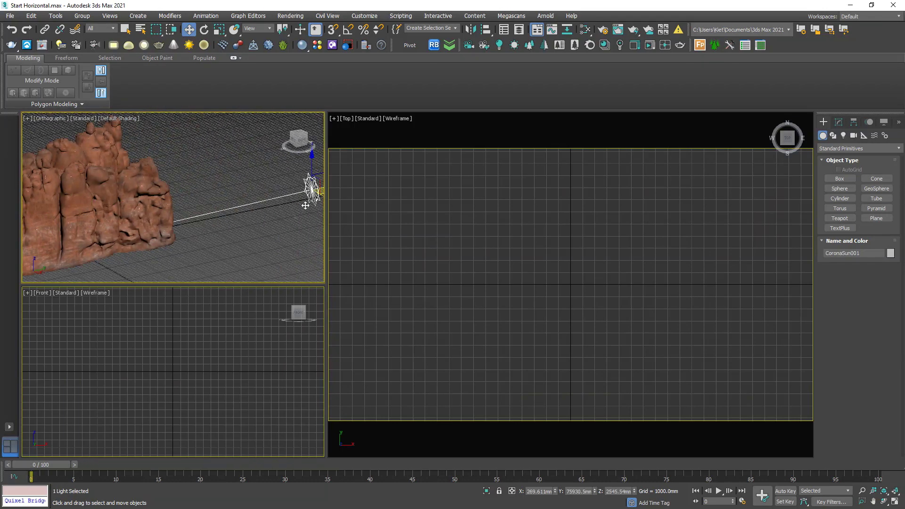
middle_click_drag(314, 197, 278, 191, "alt")
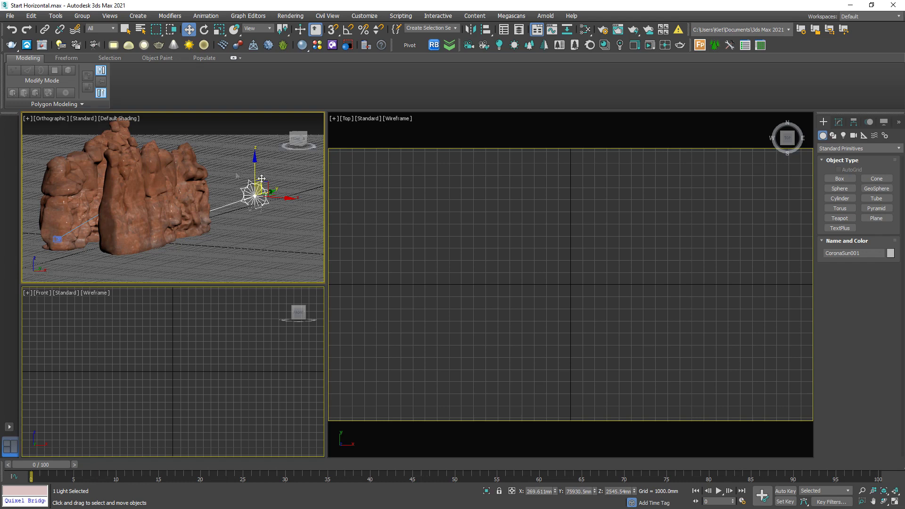
left_click(57, 239)
left_click(437, 255)
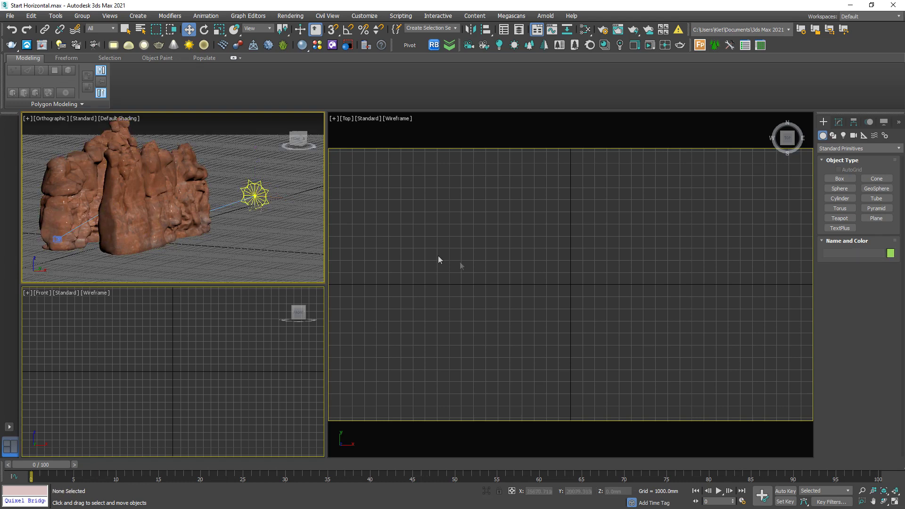
key("c")
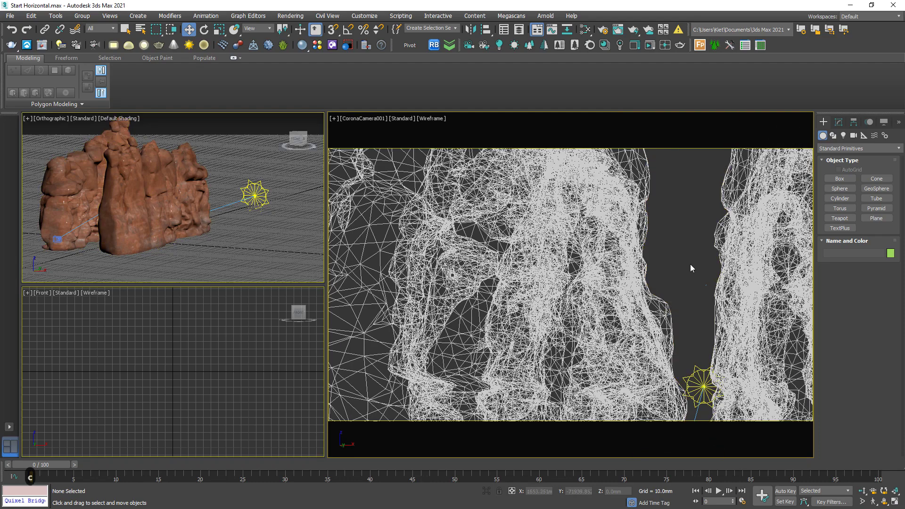
left_click(273, 330)
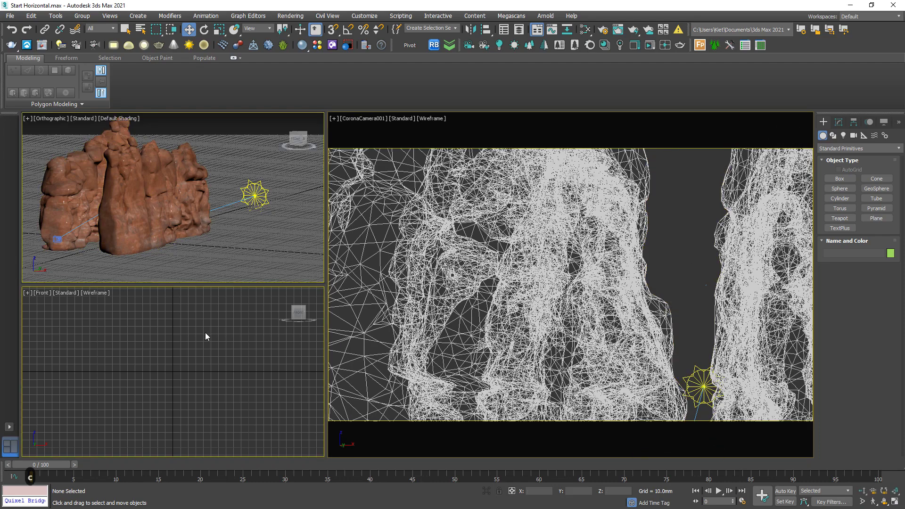
left_click(665, 44)
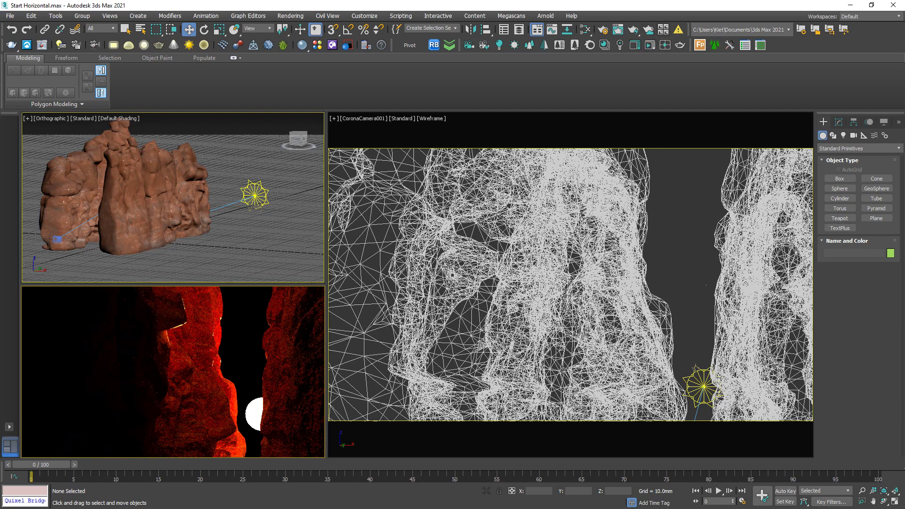
Add a CoronaSky environment from CoronaSun001's parameters and bring up Render Setup with F10.
left_click(698, 371)
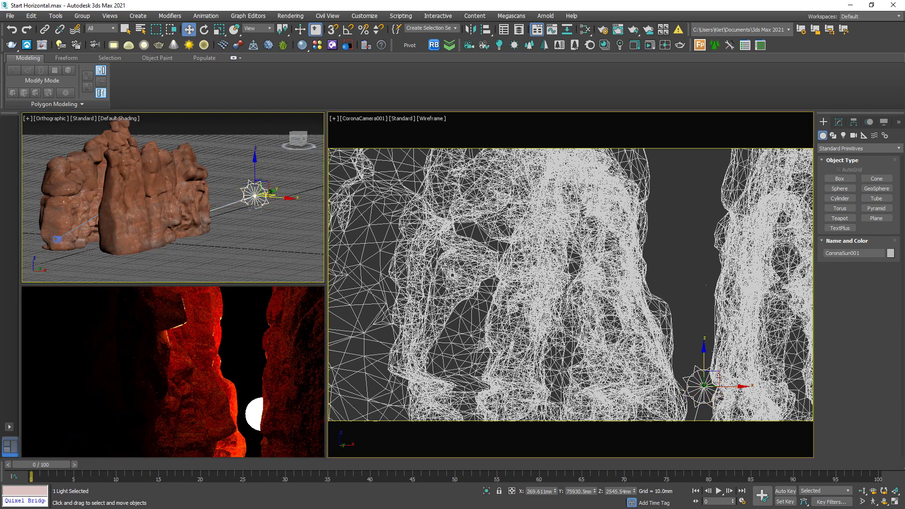
left_click(839, 122)
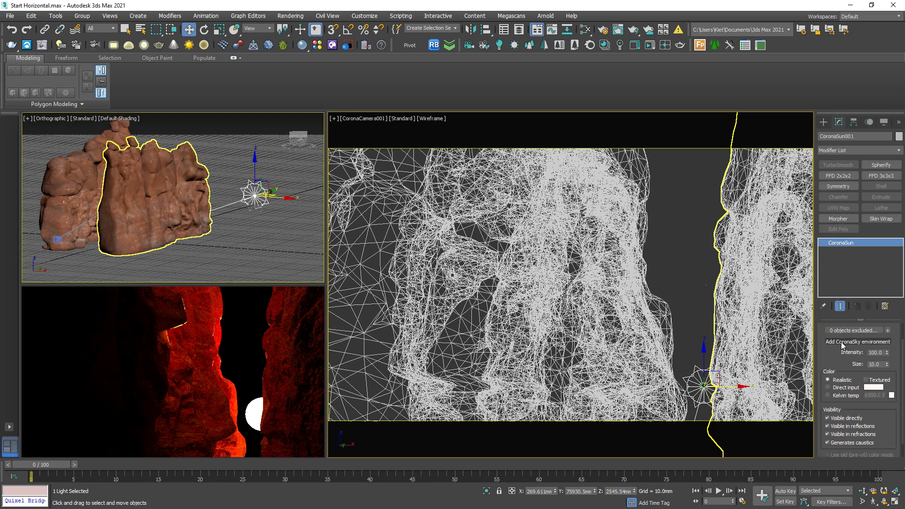
left_click(840, 341)
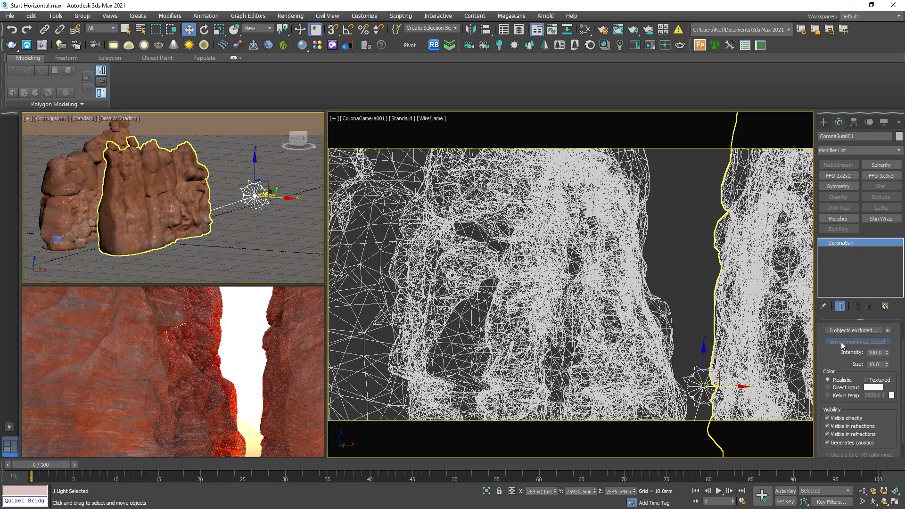
left_click(689, 218)
key("F10")
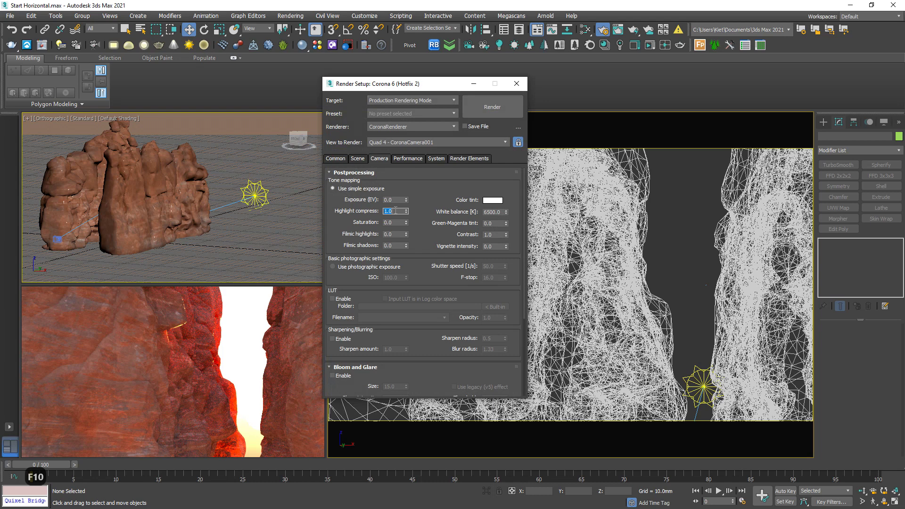
Set highlight compress to 999 and contrast to 6.
type("999")
key("Return")
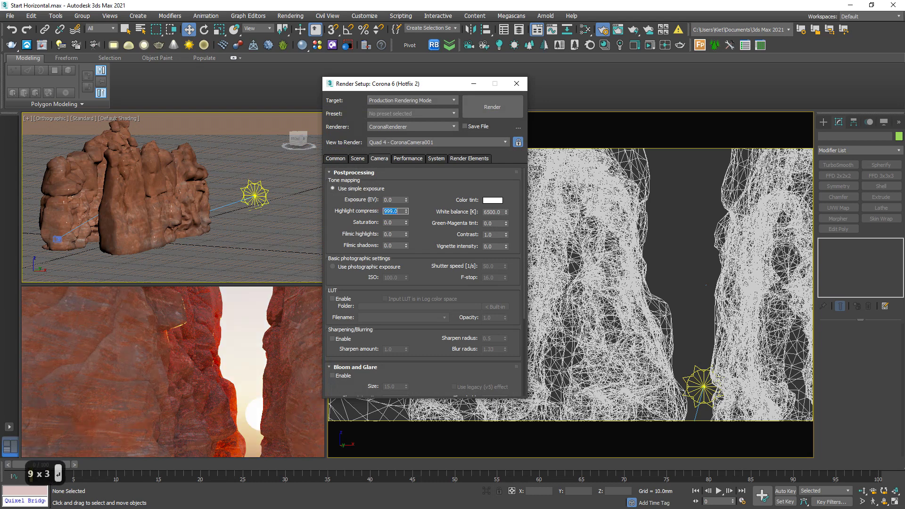
left_click(497, 233)
type("5")
key("Return")
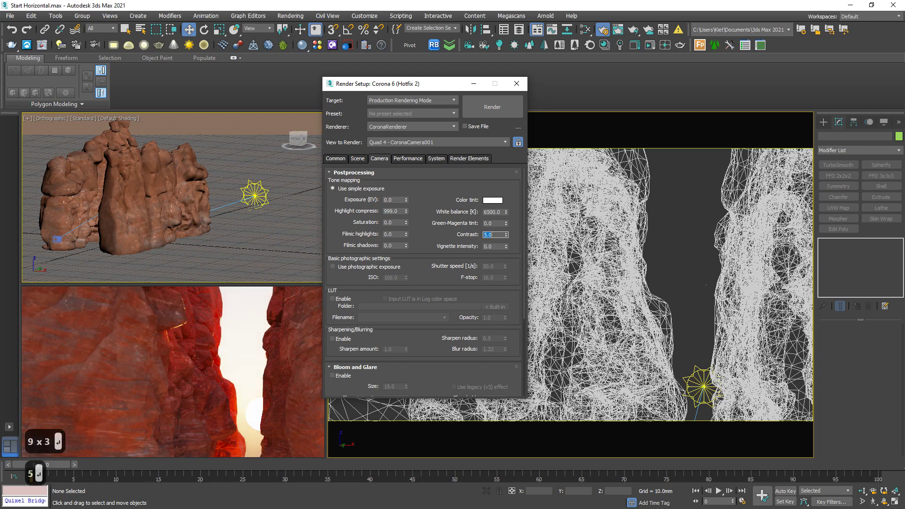
type("6")
key("Return")
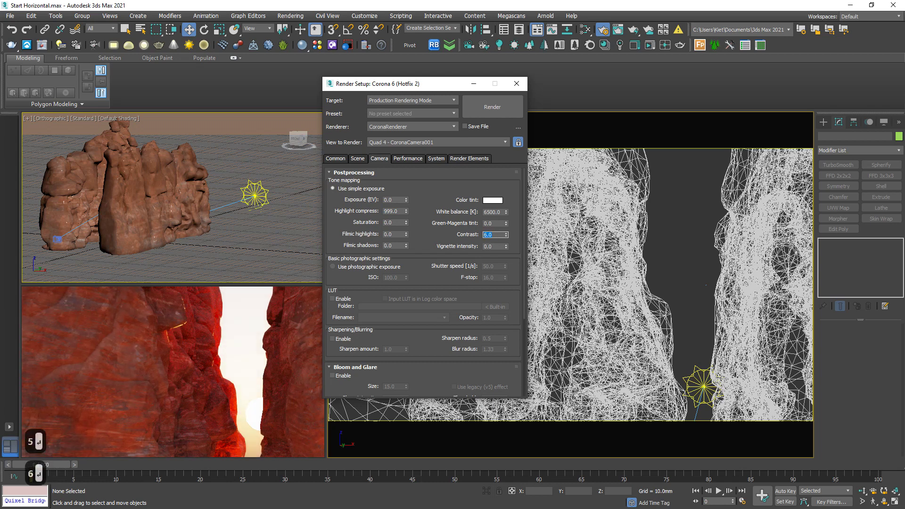
Try exposure values of -1 and then -1.5.
left_click(394, 199)
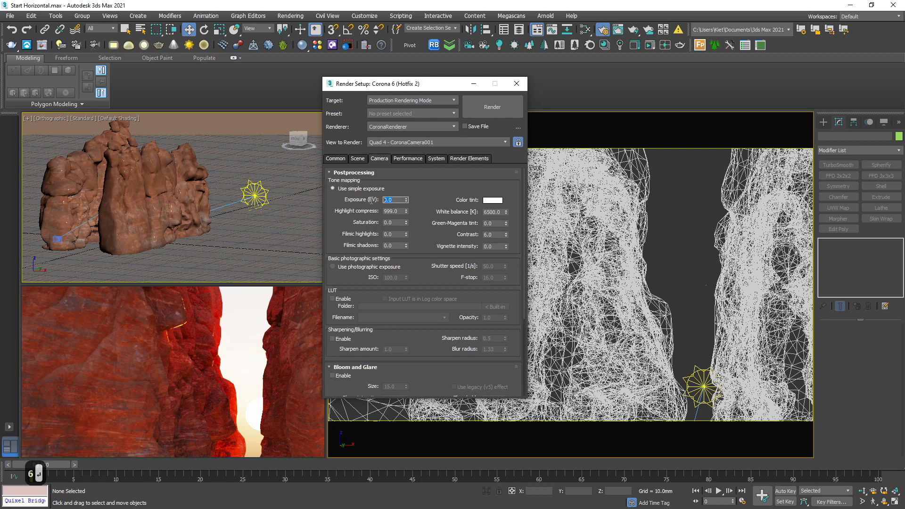
type("-1")
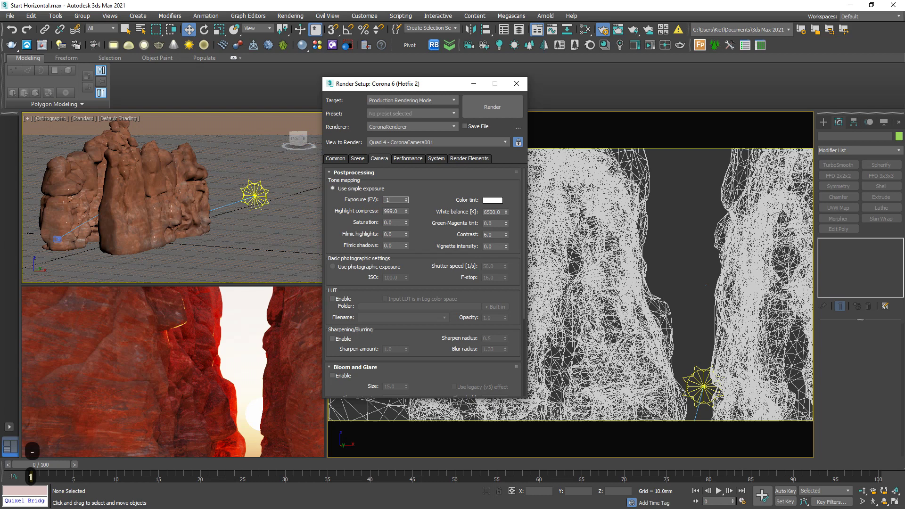
key("Return")
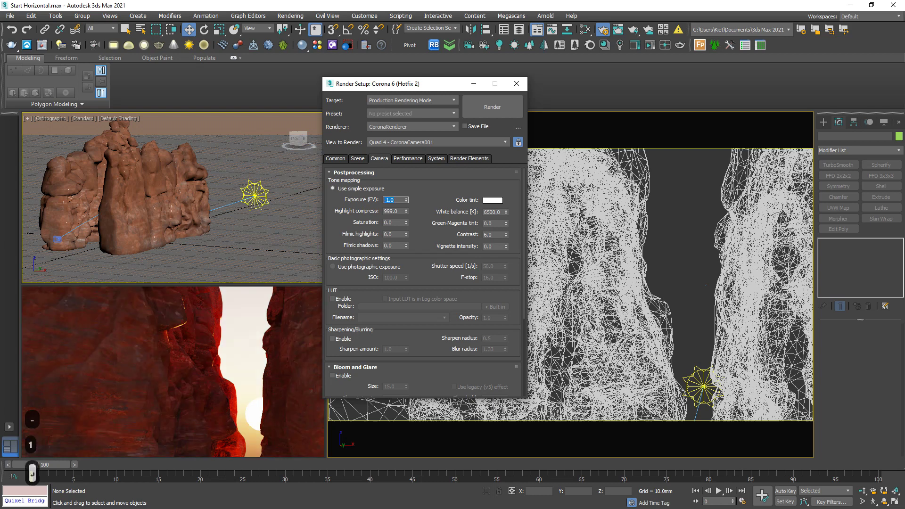
type("-")
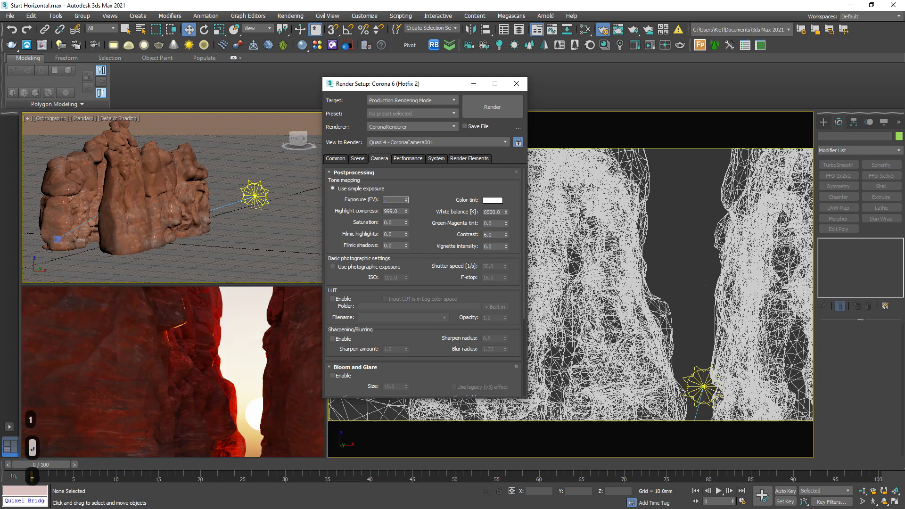
type("1.5")
key("Return")
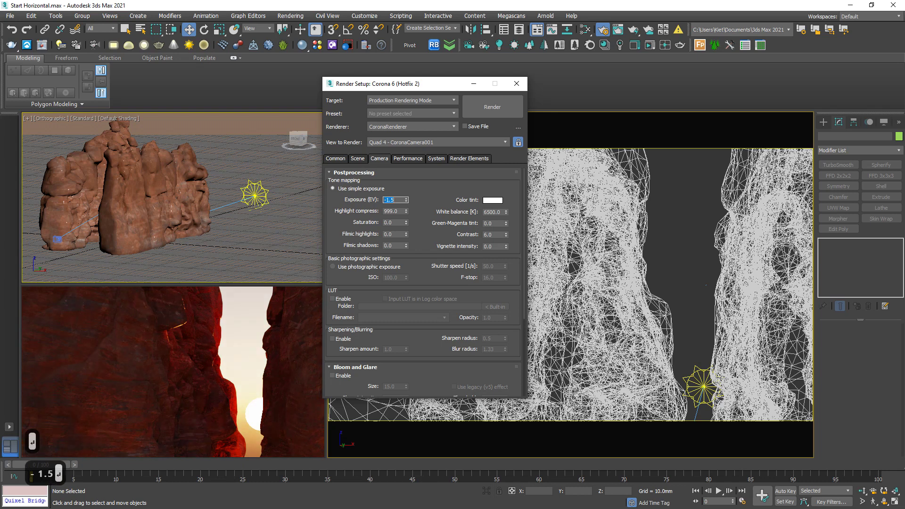
left_click(425, 201)
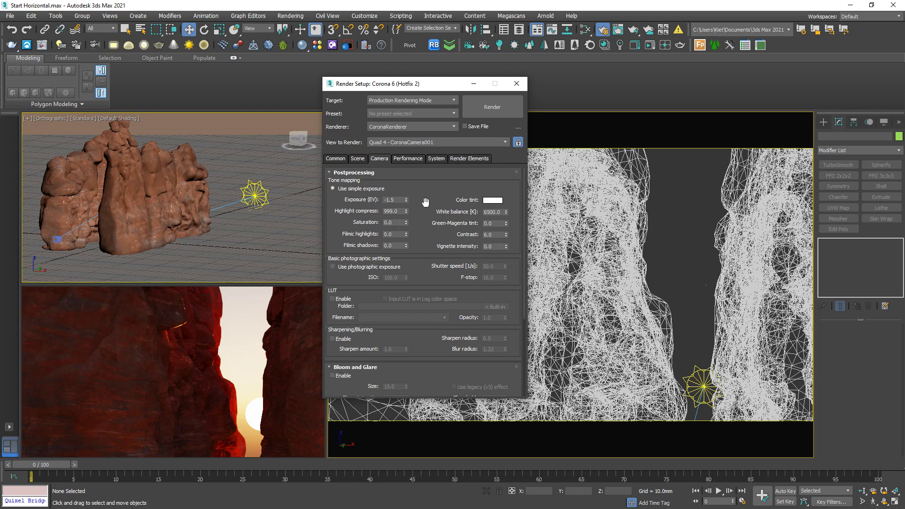
Set white balance to 14000 K and return exposure to -1.0.
double_click(492, 212)
type("14000")
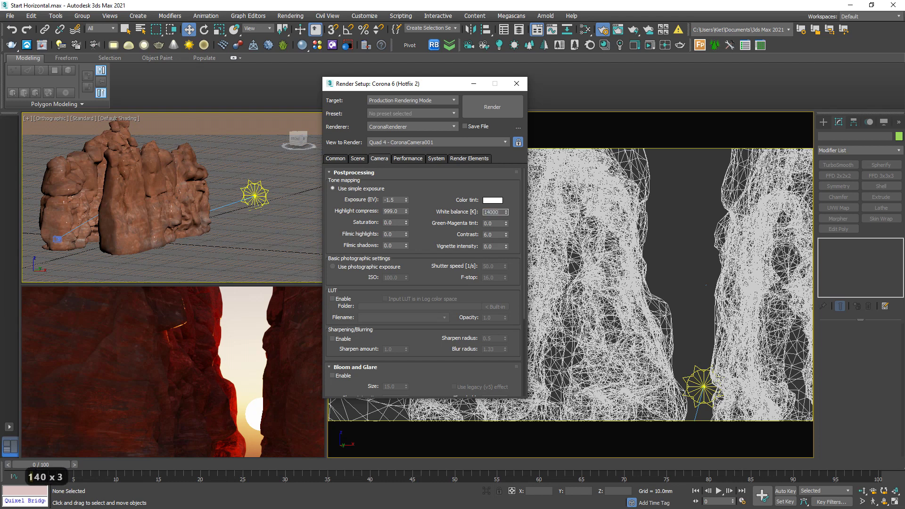
key("Return")
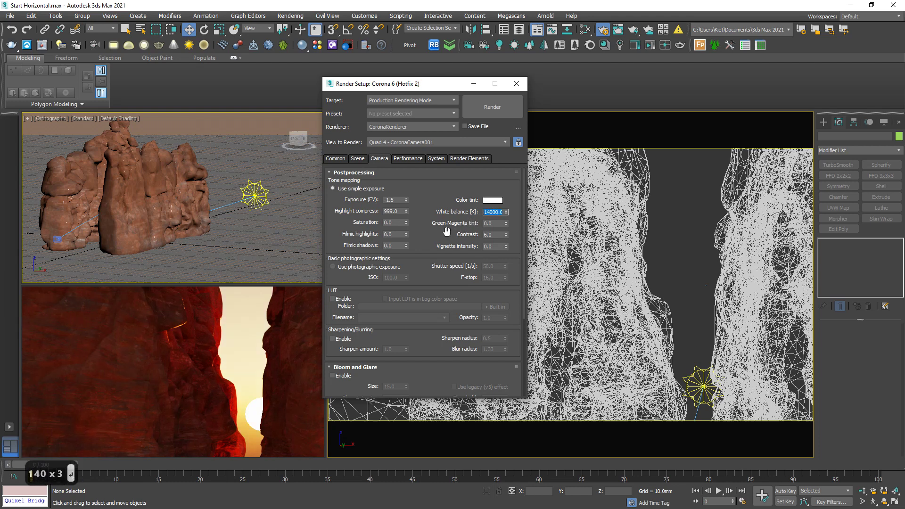
double_click(384, 199)
type("-1")
key("Return")
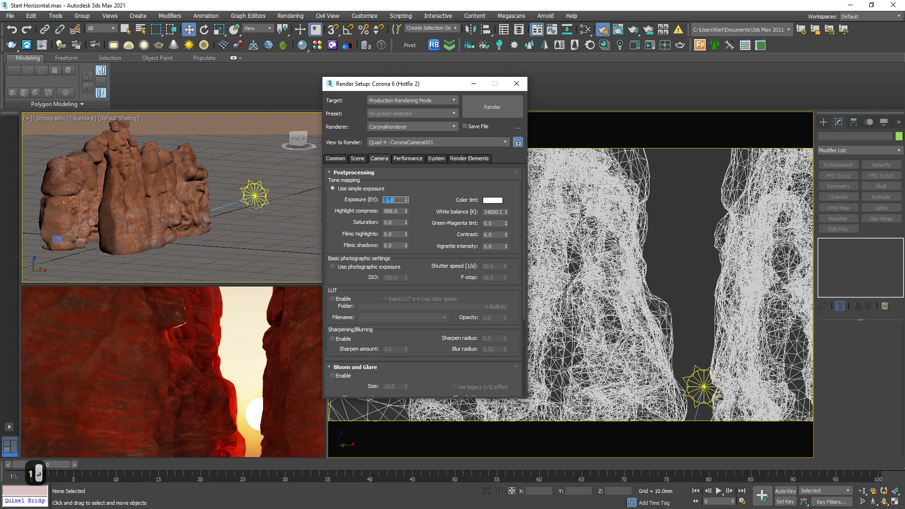
Set vignette intensity to 1.5.
double_click(497, 246)
type("1")
key("Return")
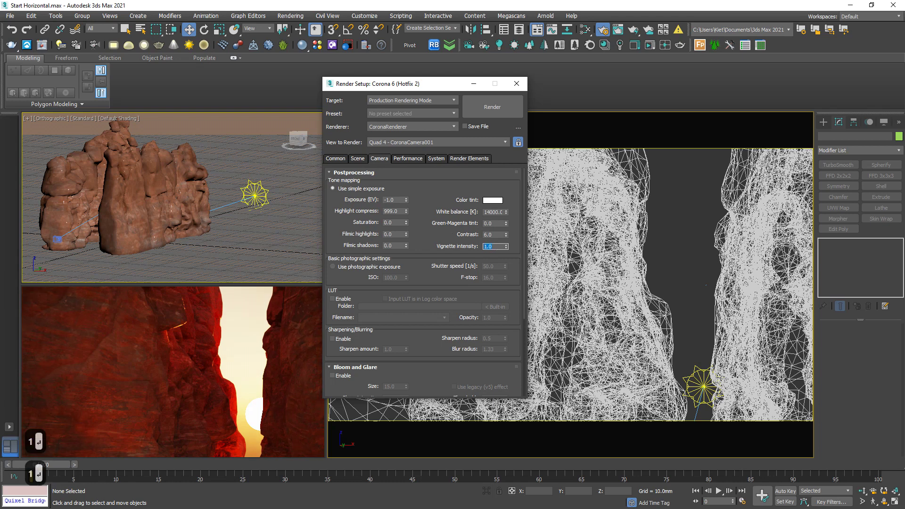
type("1.5")
key("Return")
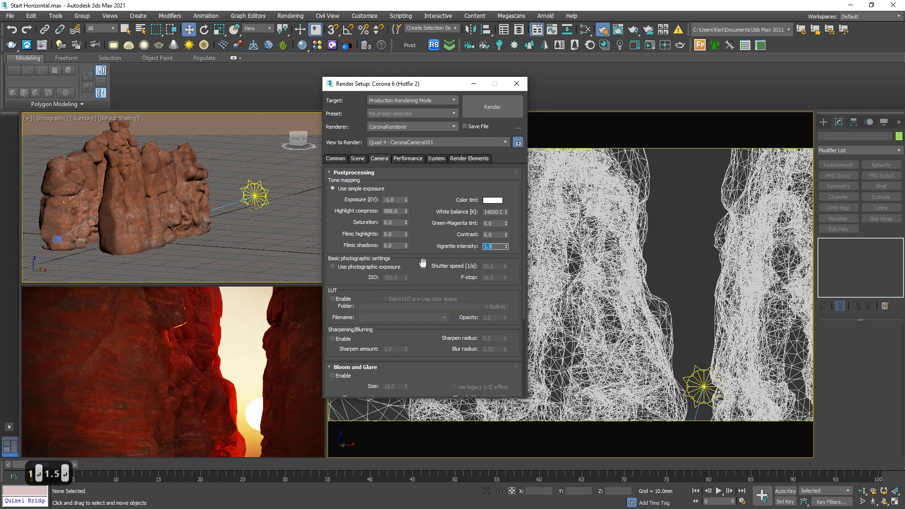
scroll(423, 263, "down", 3)
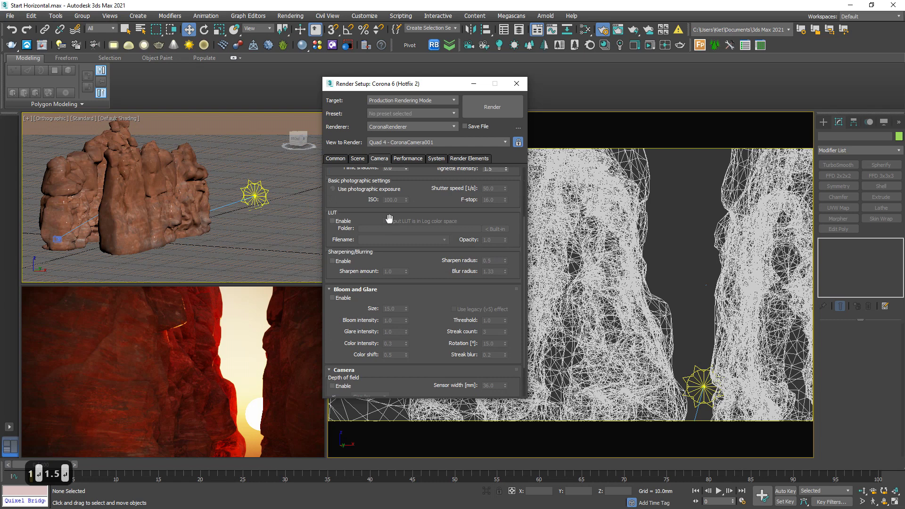
Enable LUT and pick the built-in Adanmq_Portra_400n LUT file.
left_click(344, 223)
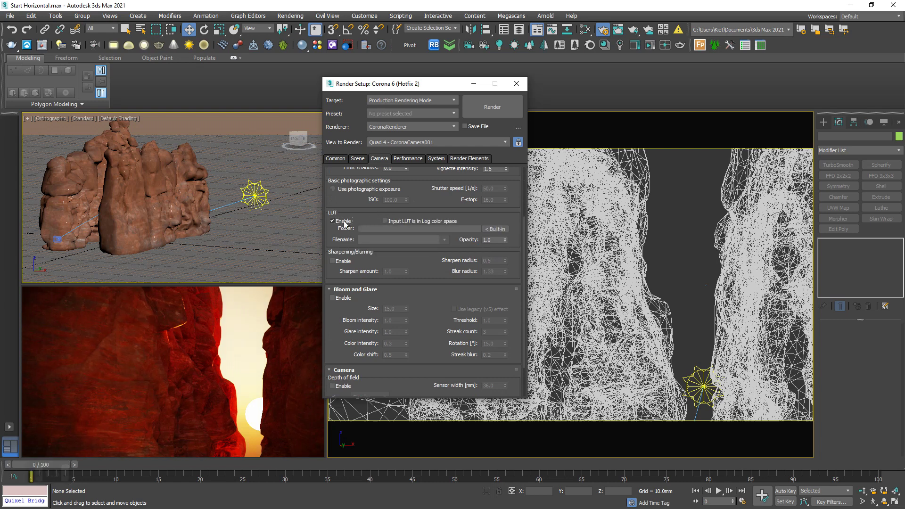
left_click(499, 229)
left_click(422, 240)
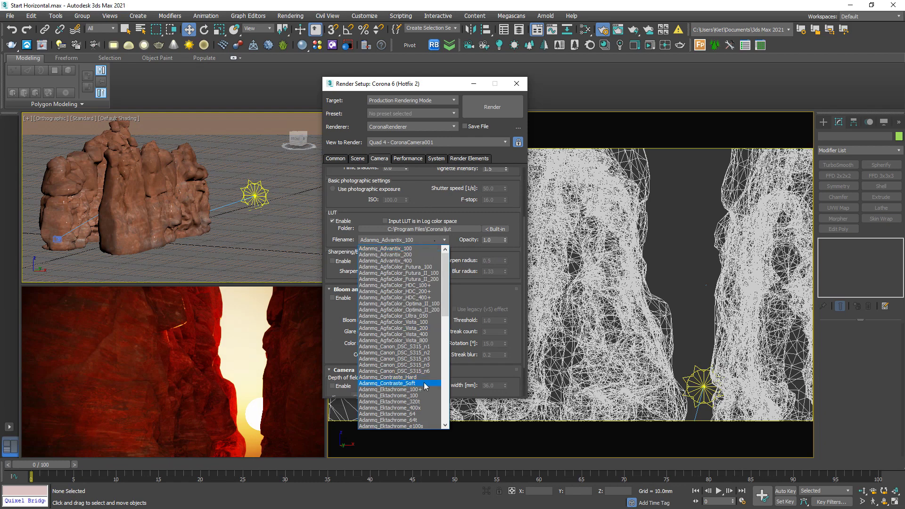
scroll(426, 383, "down", 8)
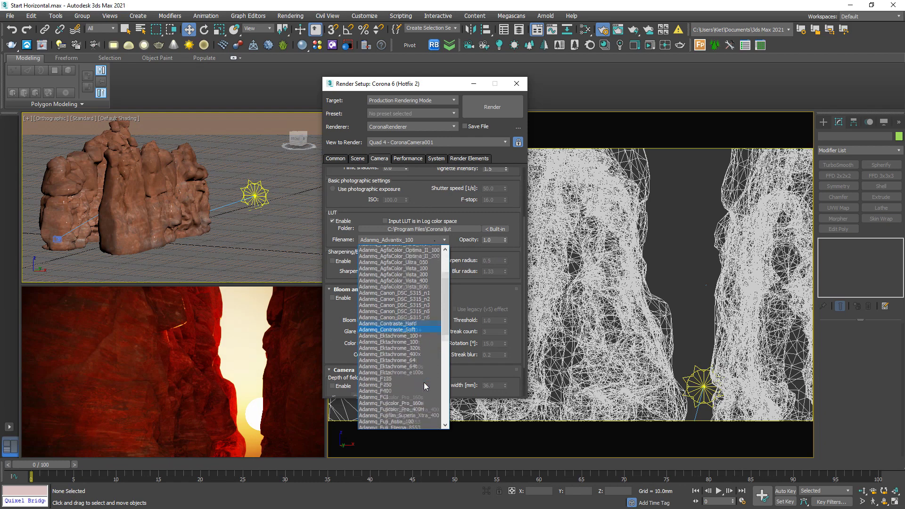
scroll(430, 374, "down", 9)
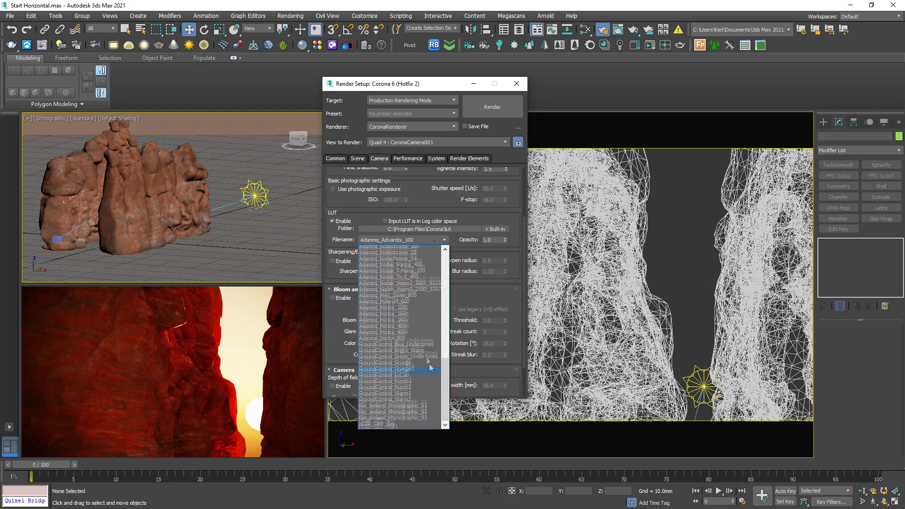
left_click(417, 321)
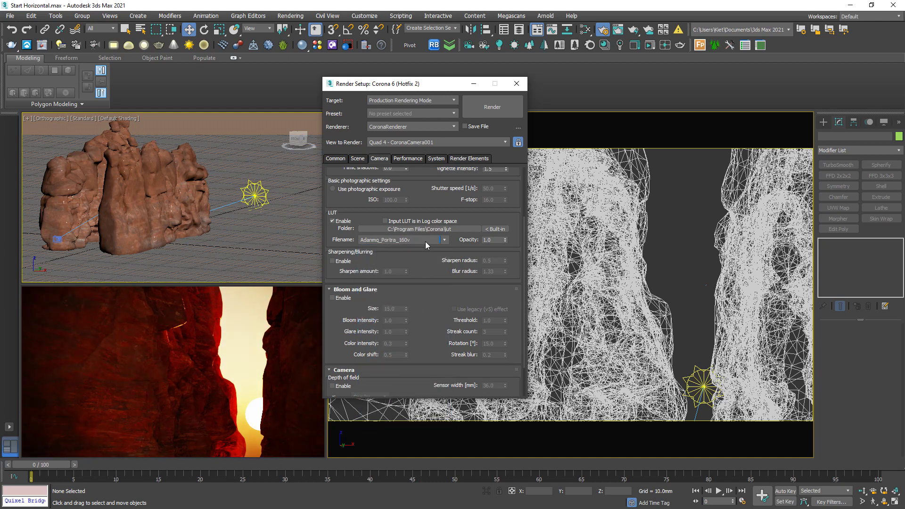
scroll(425, 241, "down", 1)
left_click_drag(418, 264, 415, 236)
Enable bloom and glare using the legacy (v5) effect, with bloom and glare intensity 0.2 each.
left_click(343, 274)
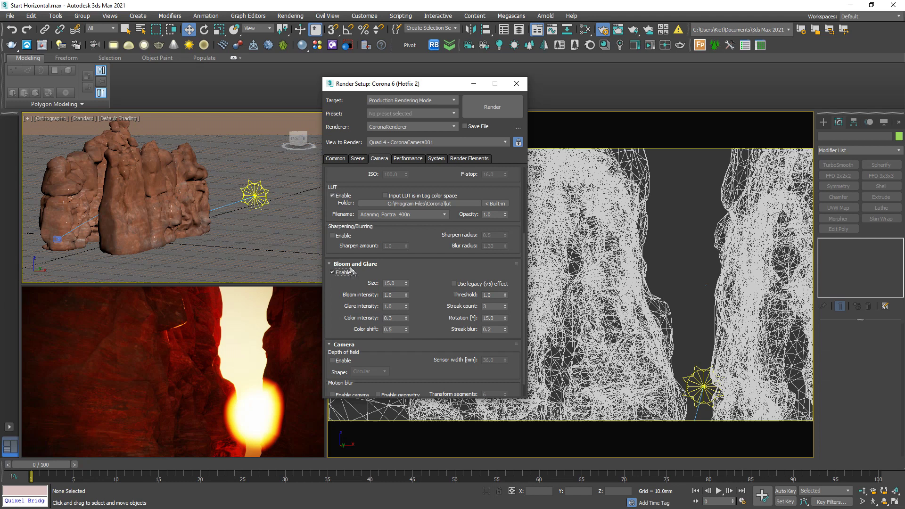
left_click(455, 284)
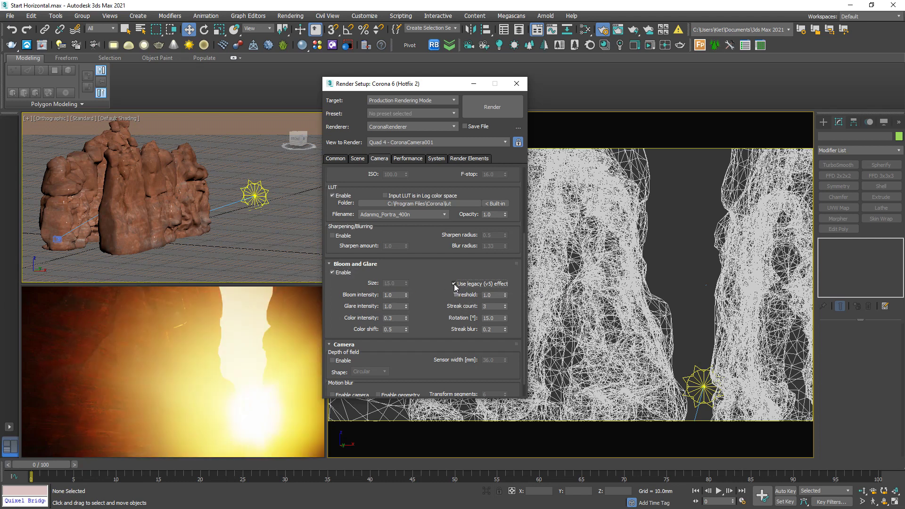
left_click(395, 295)
type("0.2")
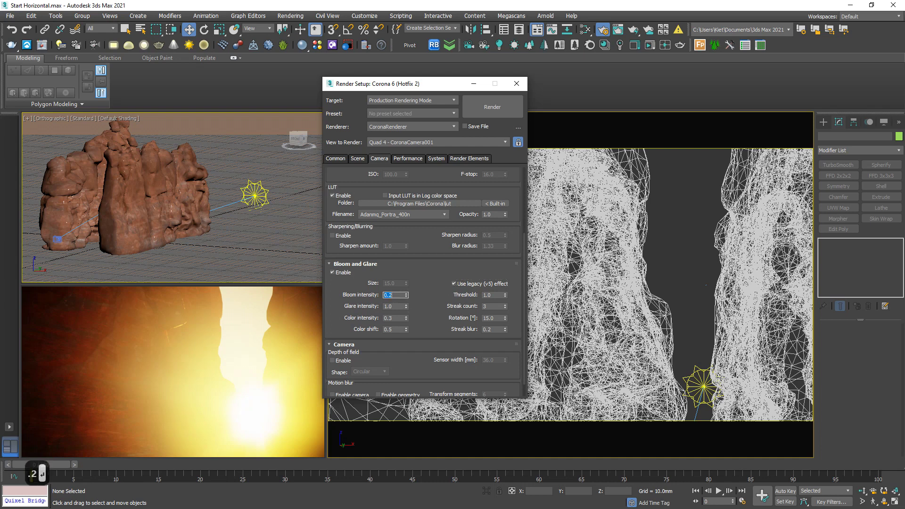
key("Tab")
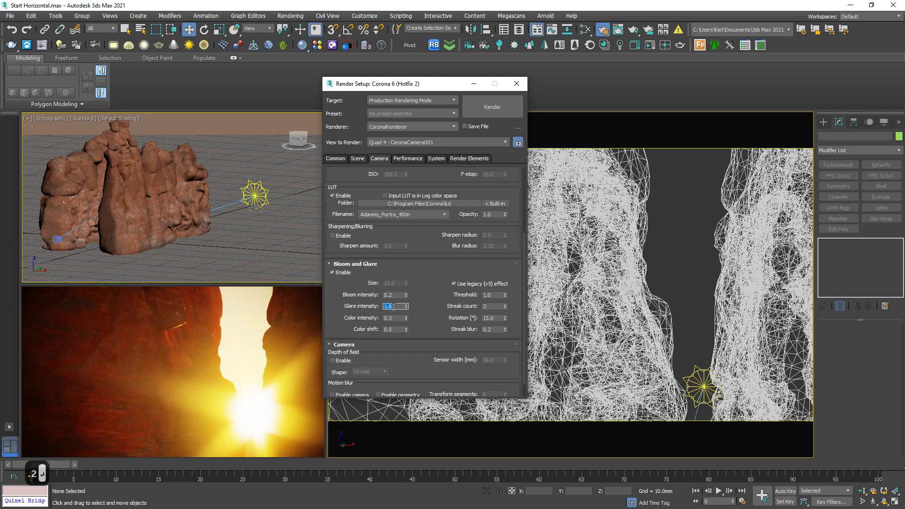
type("0.2")
key("Return")
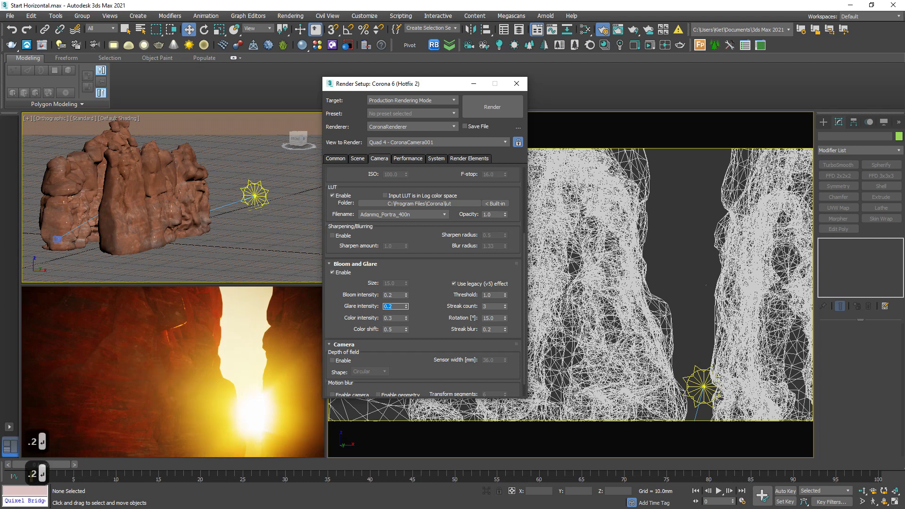
left_click_drag(424, 269, 423, 294)
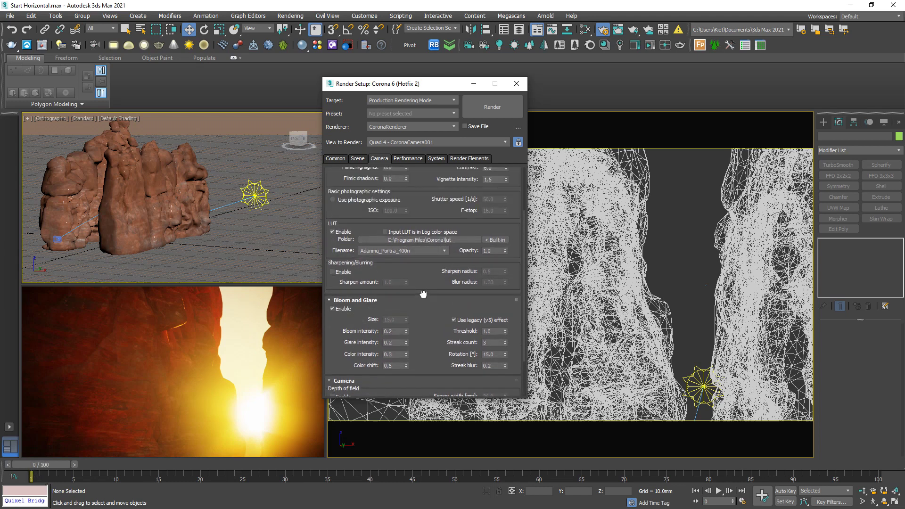
left_click_drag(423, 294, 429, 339)
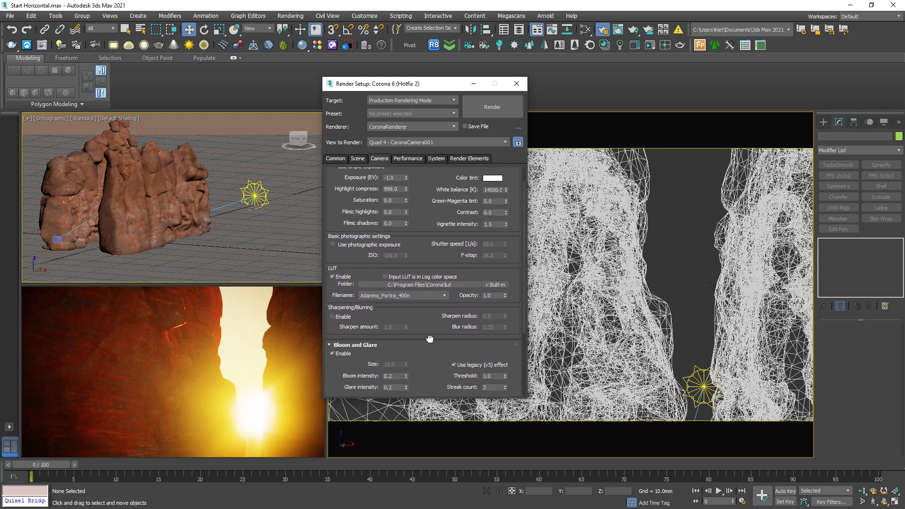